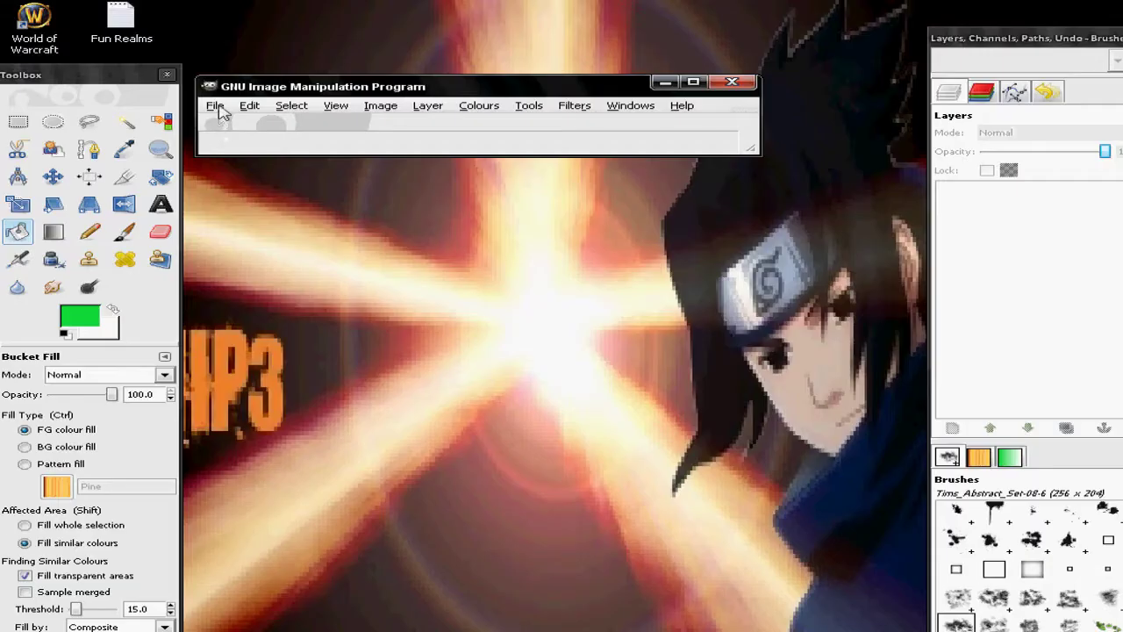
- Create a new blank image at the default 1280×720 pixel size
click(215, 106)
click(248, 125)
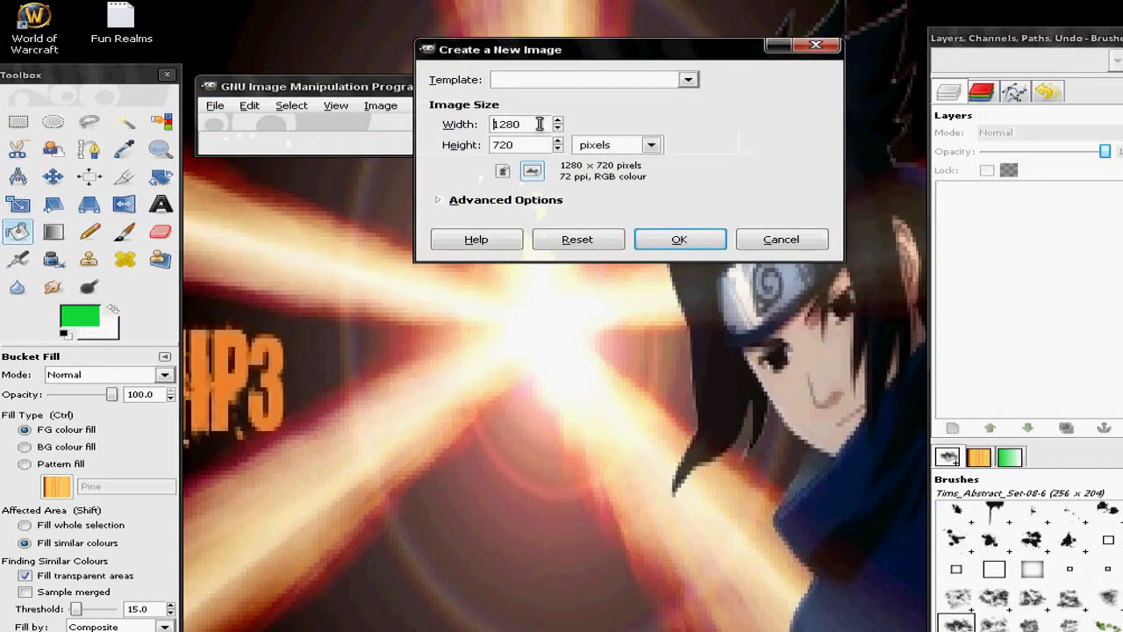
click(658, 239)
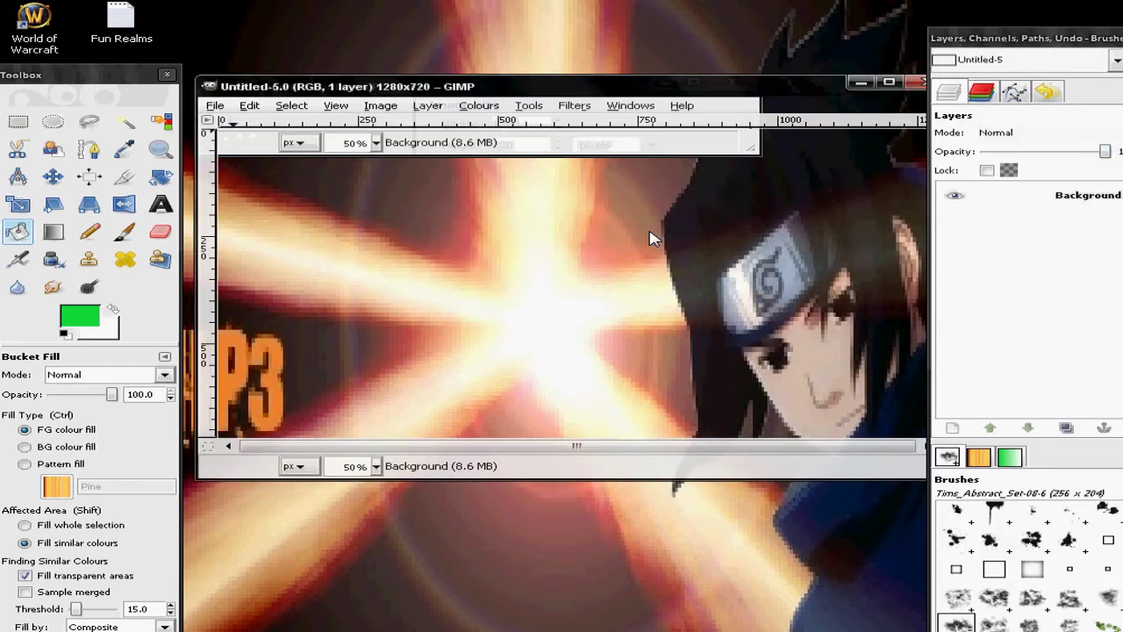
- Maximize the image window and free-select a top strip that is deeper on the left and steps up on the right
click(884, 86)
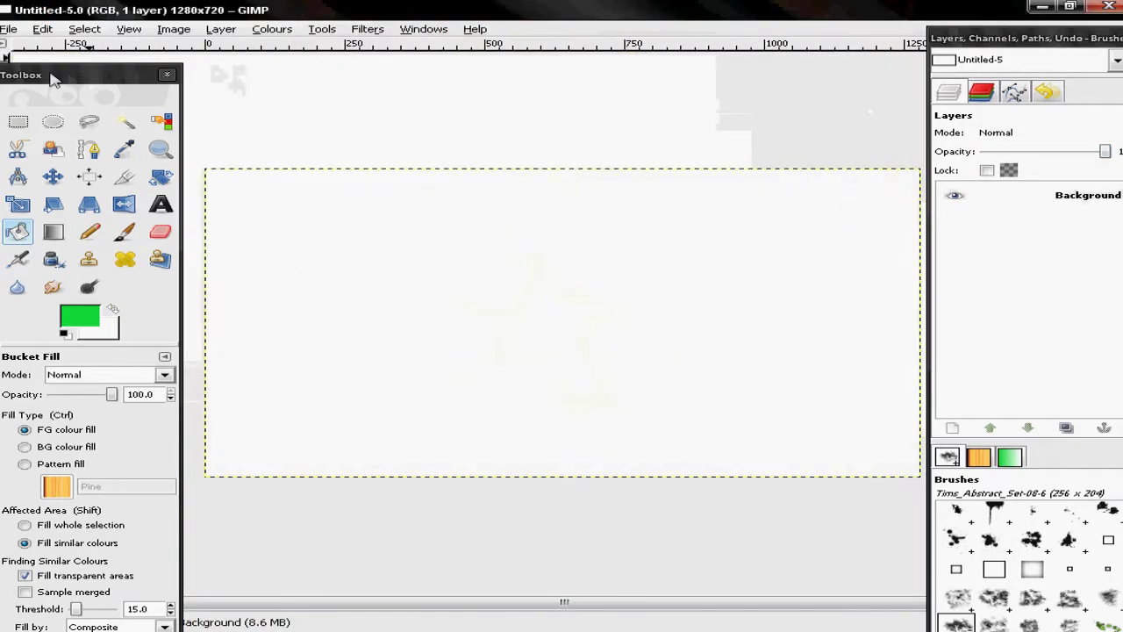
click(90, 123)
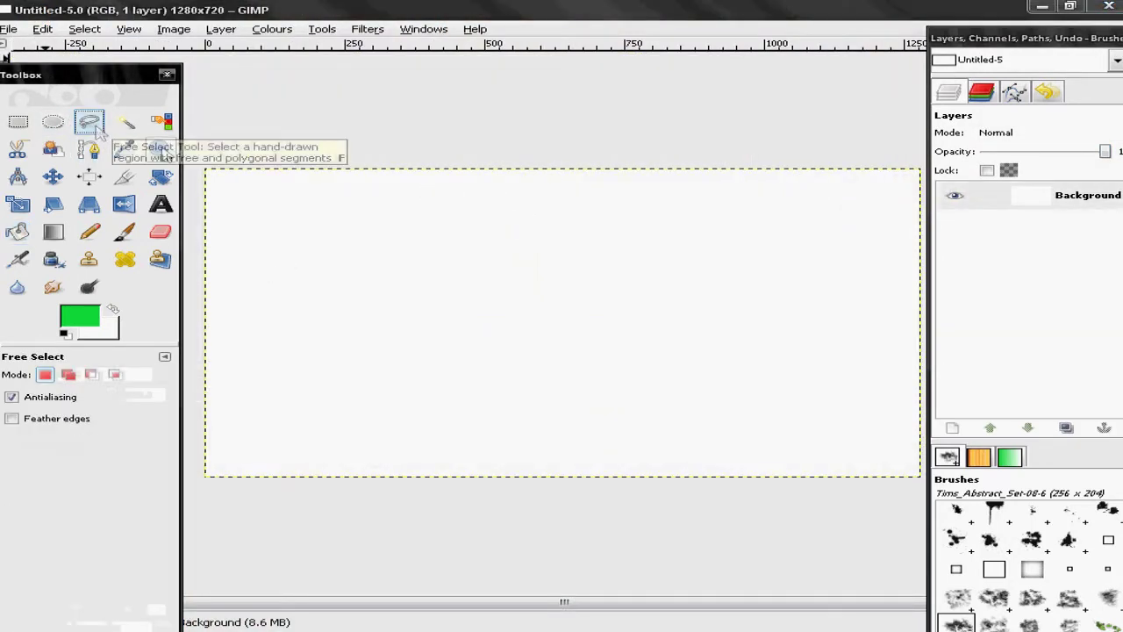
click(919, 198)
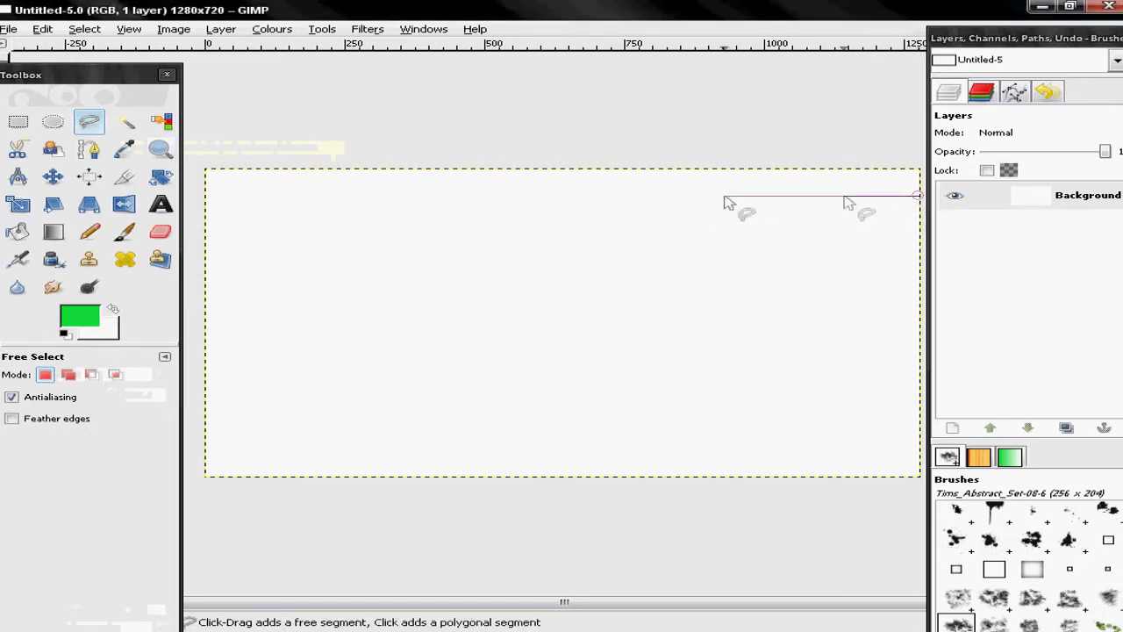
click(496, 196)
drag(468, 219, 206, 220)
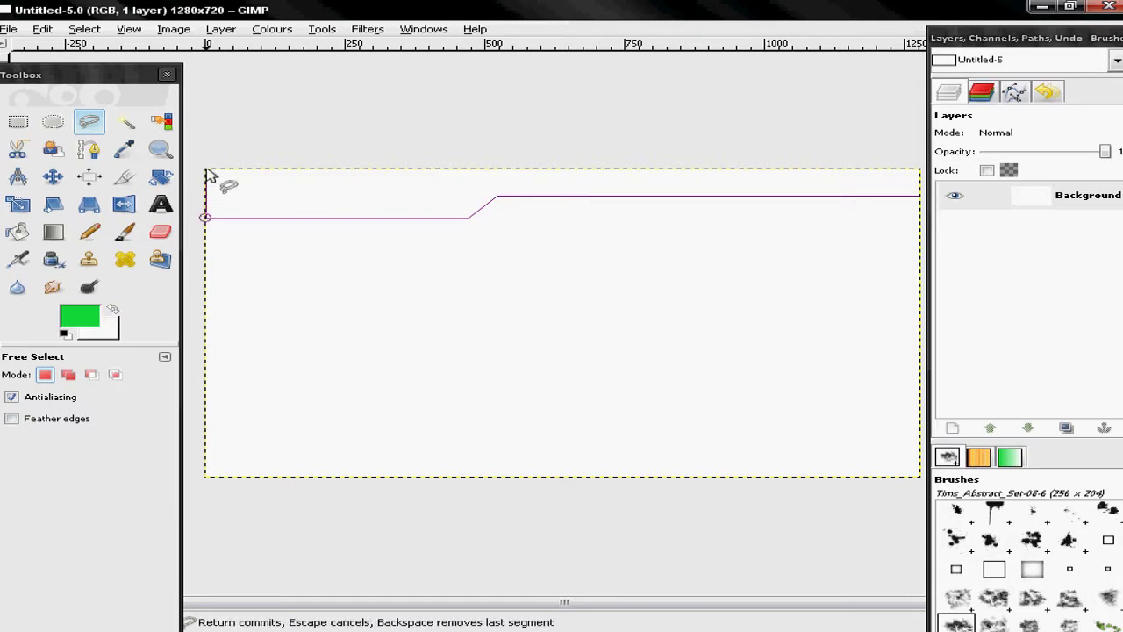
drag(209, 176, 921, 176)
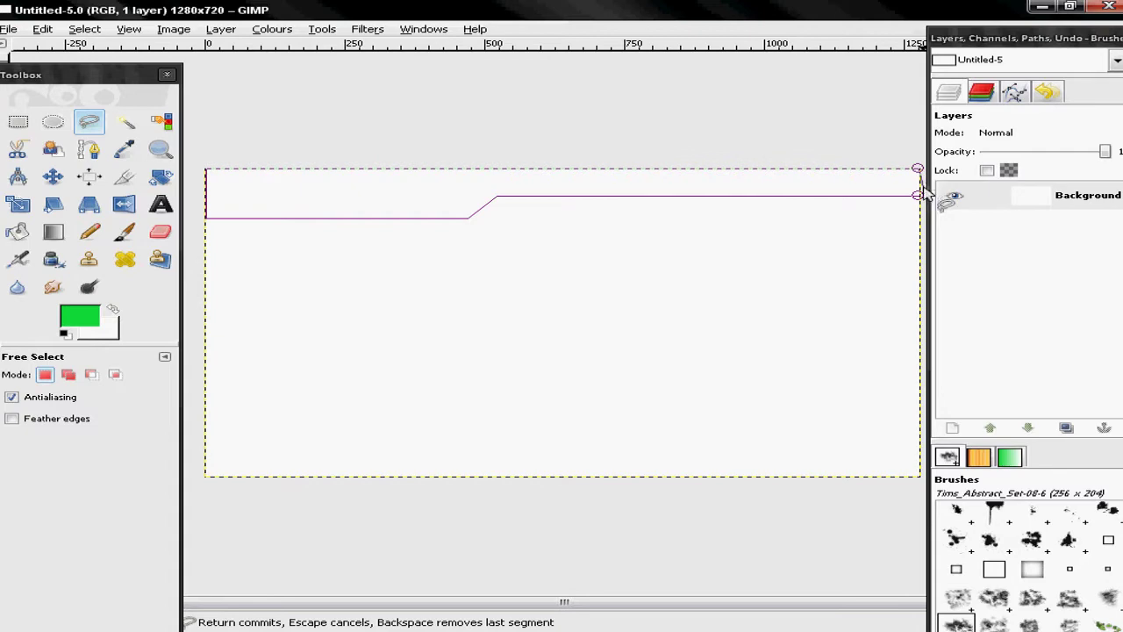
click(917, 192)
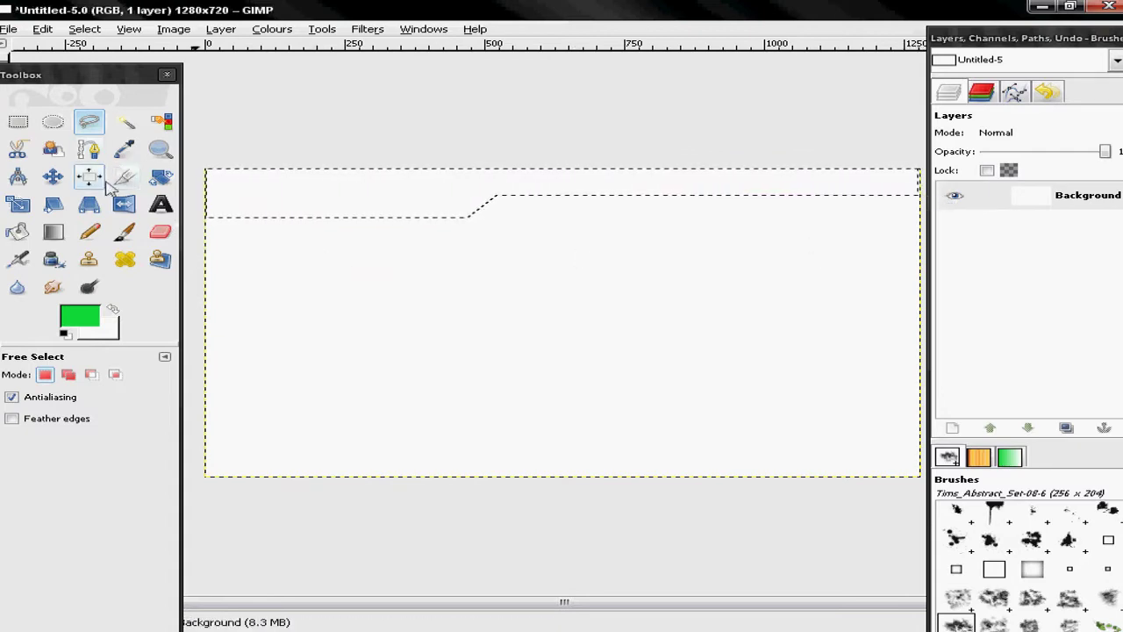
- Paint the selected top strip green with the abstract grunge paintbrush
click(124, 231)
drag(268, 213, 913, 180)
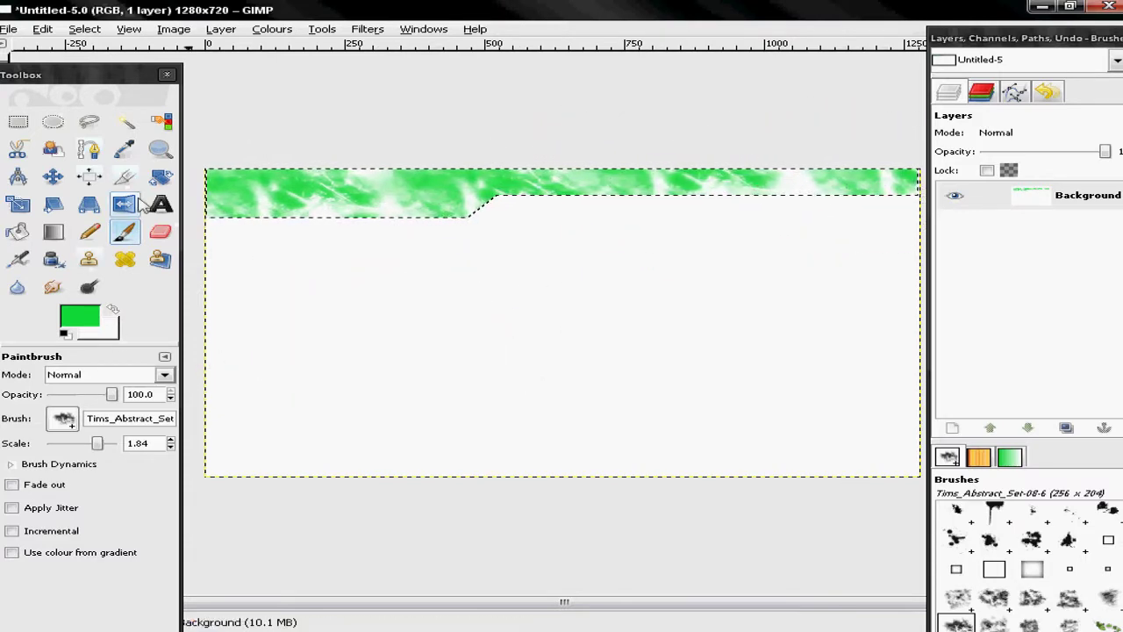
click(91, 125)
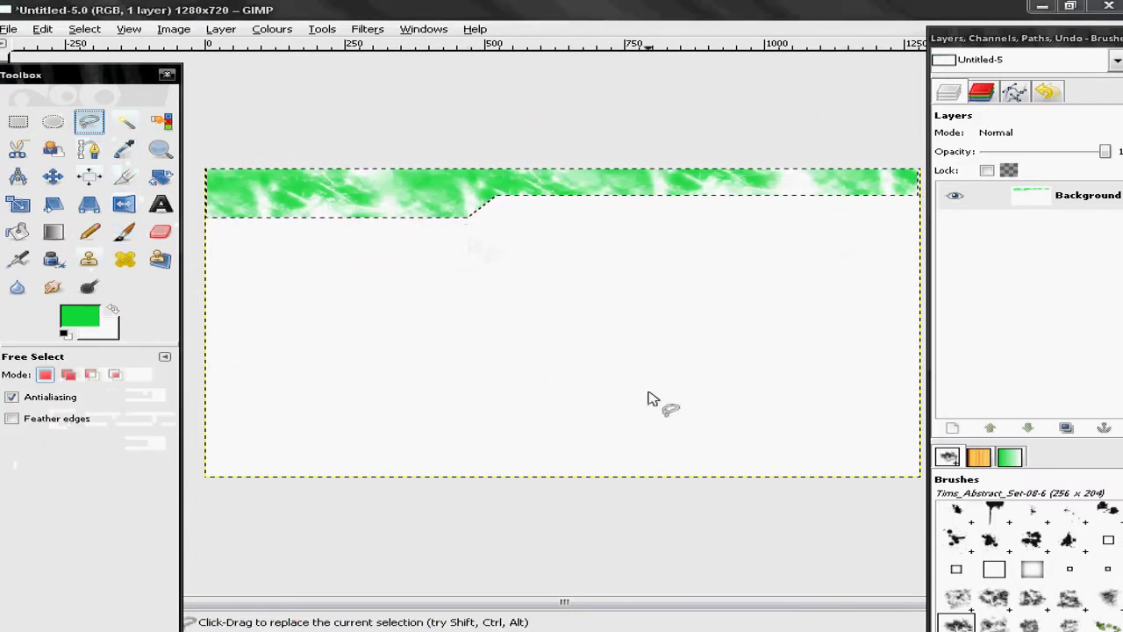
- Free-select a stepped bottom strip that rises higher on the right side
click(207, 444)
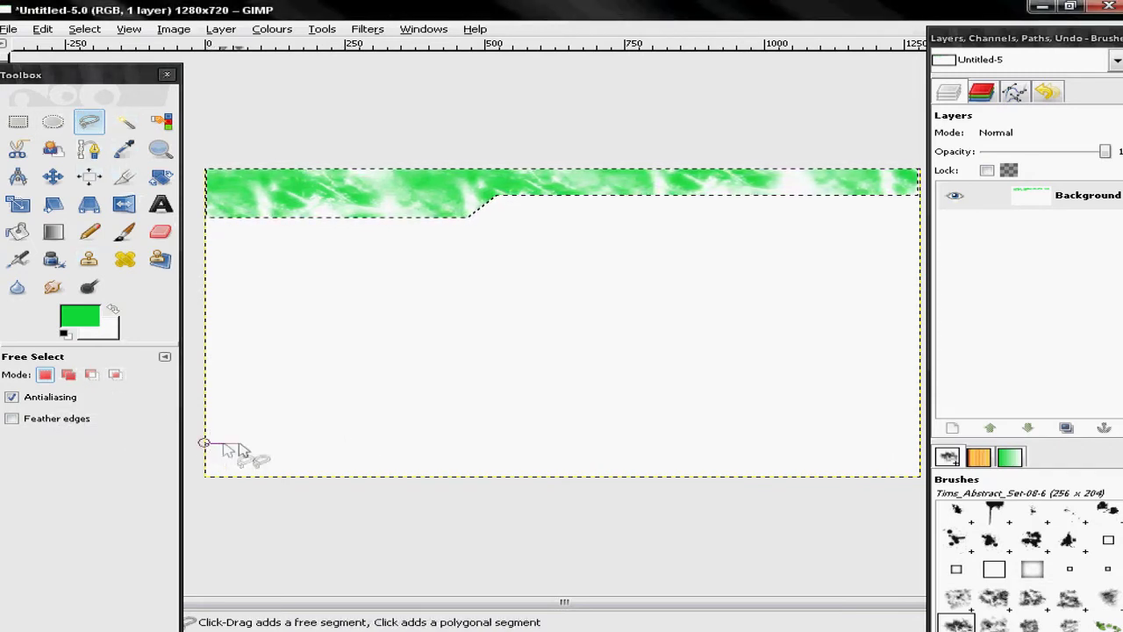
click(560, 444)
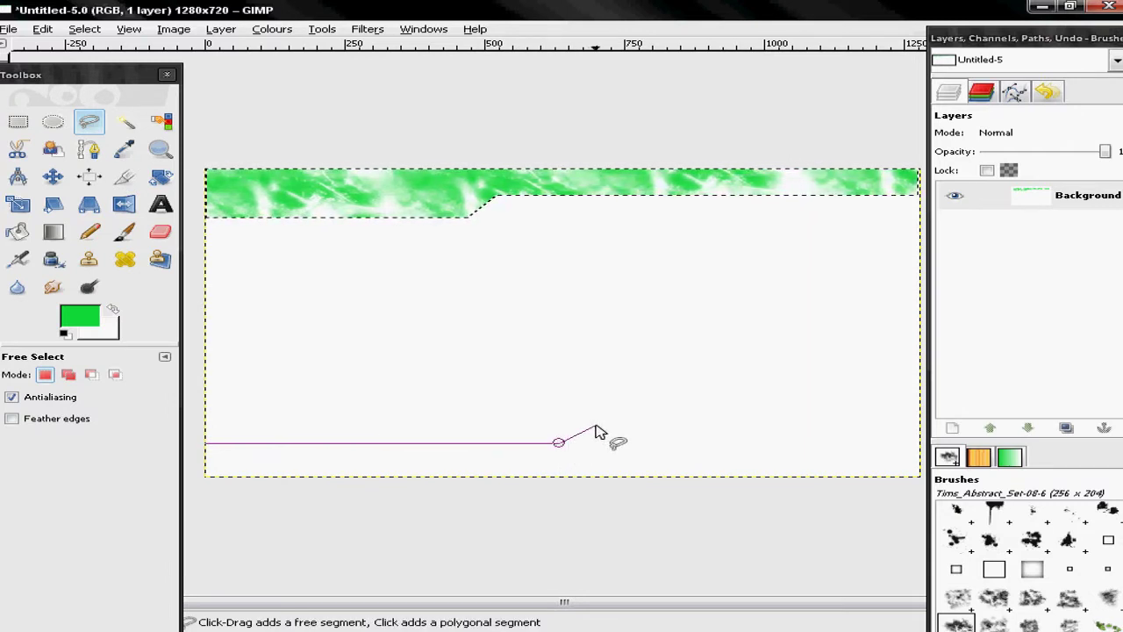
click(595, 428)
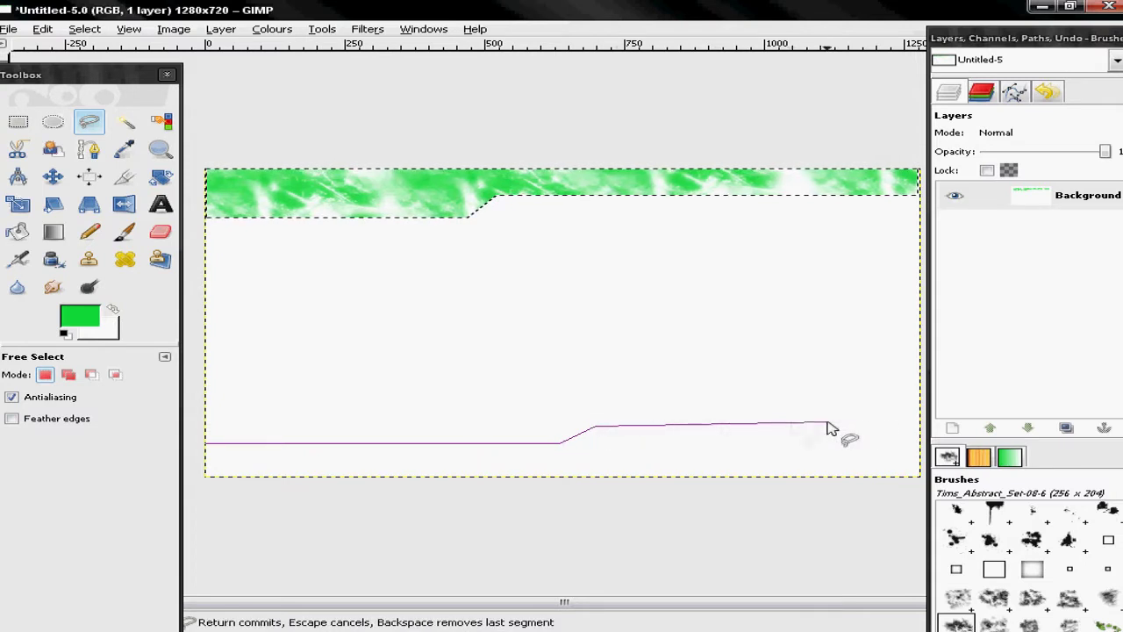
click(918, 427)
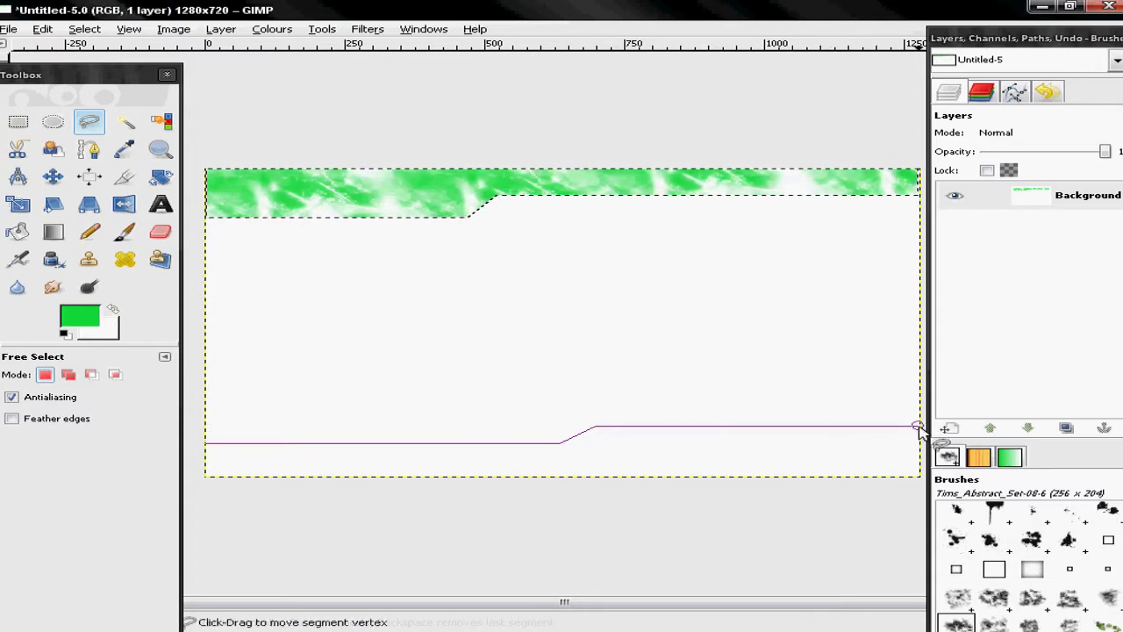
click(920, 477)
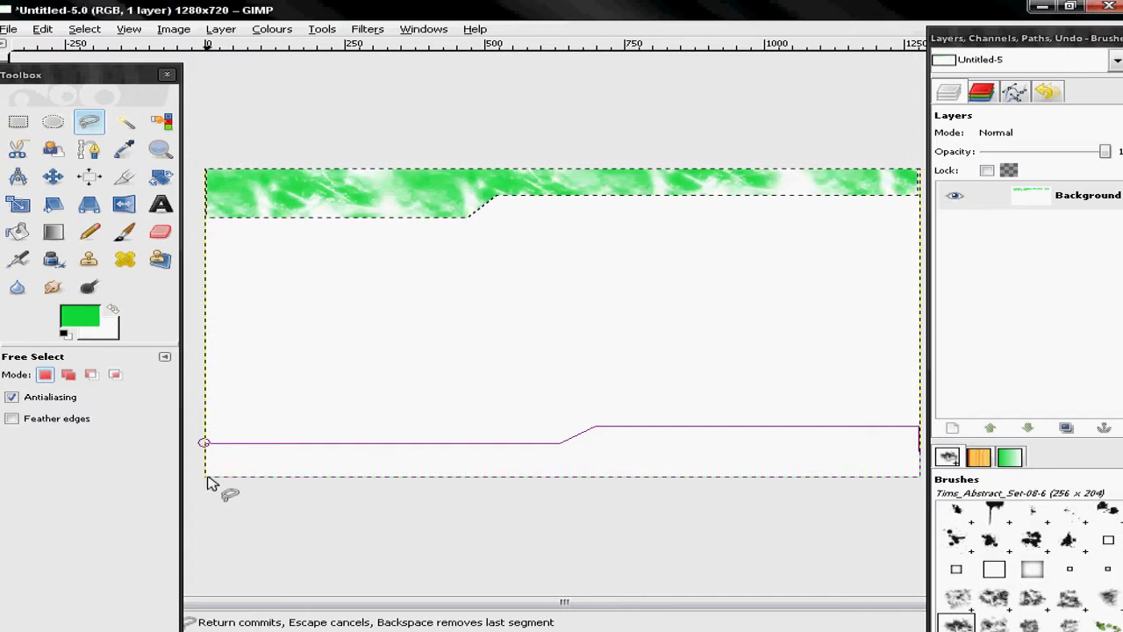
click(205, 444)
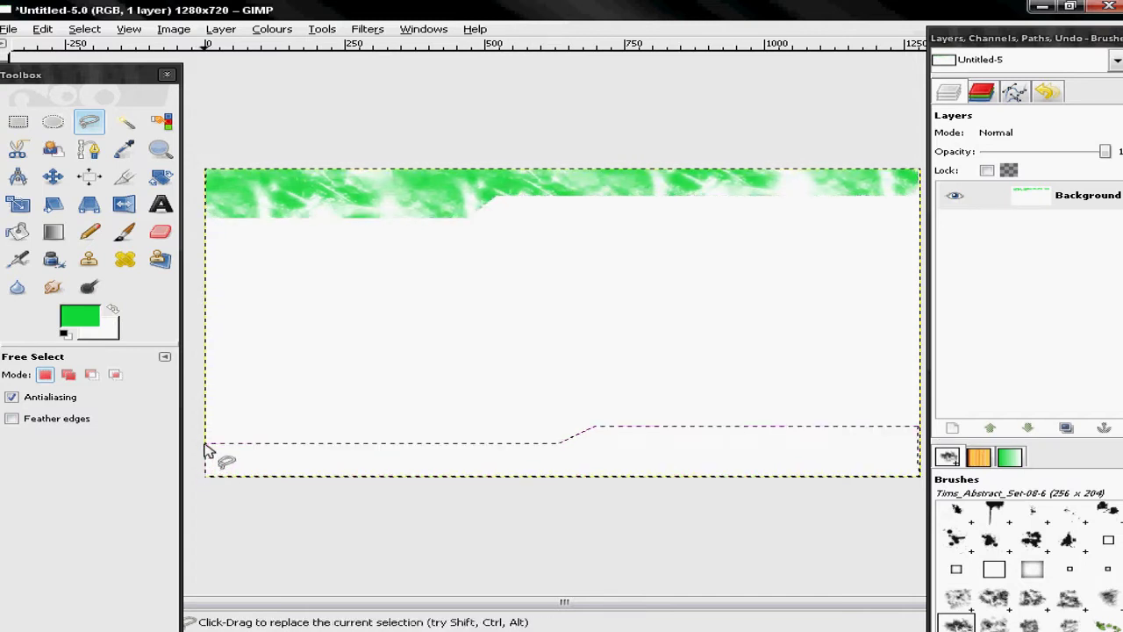
- Paint the bottom strip green with the grunge brush and draw a text box on the top-left strip
click(124, 230)
mouse_move(244, 484)
mouse_down()
mouse_move(632, 449)
mouse_move(752, 463)
mouse_move(877, 456)
mouse_up()
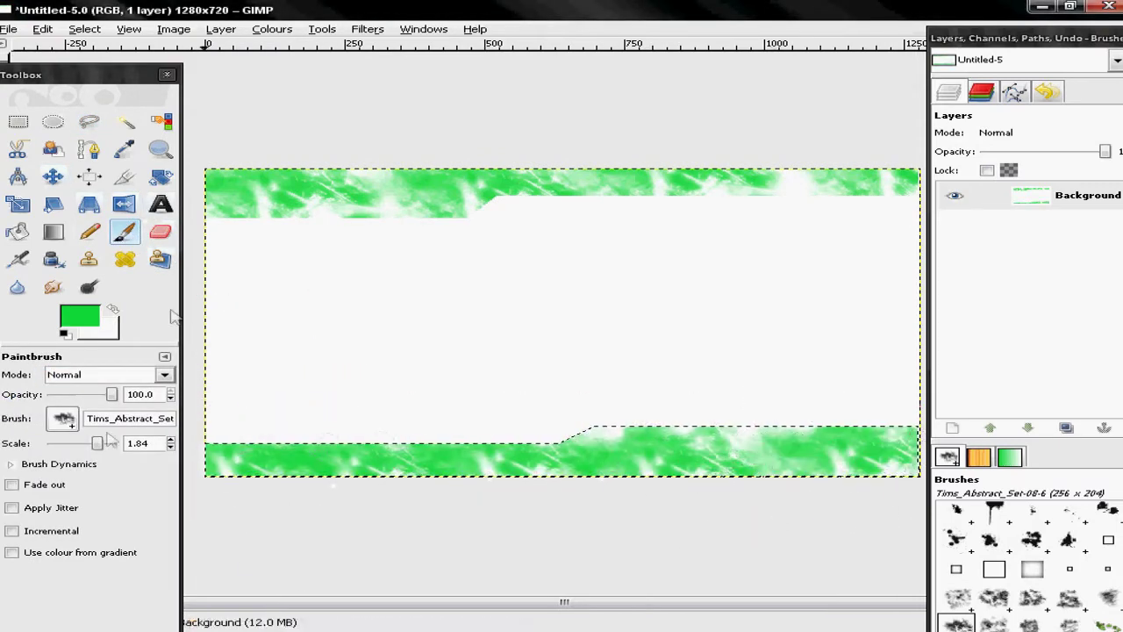
click(161, 204)
drag(227, 213, 466, 176)
- Type the title LILSNIP3 into the top strip text box
text(lilsni)
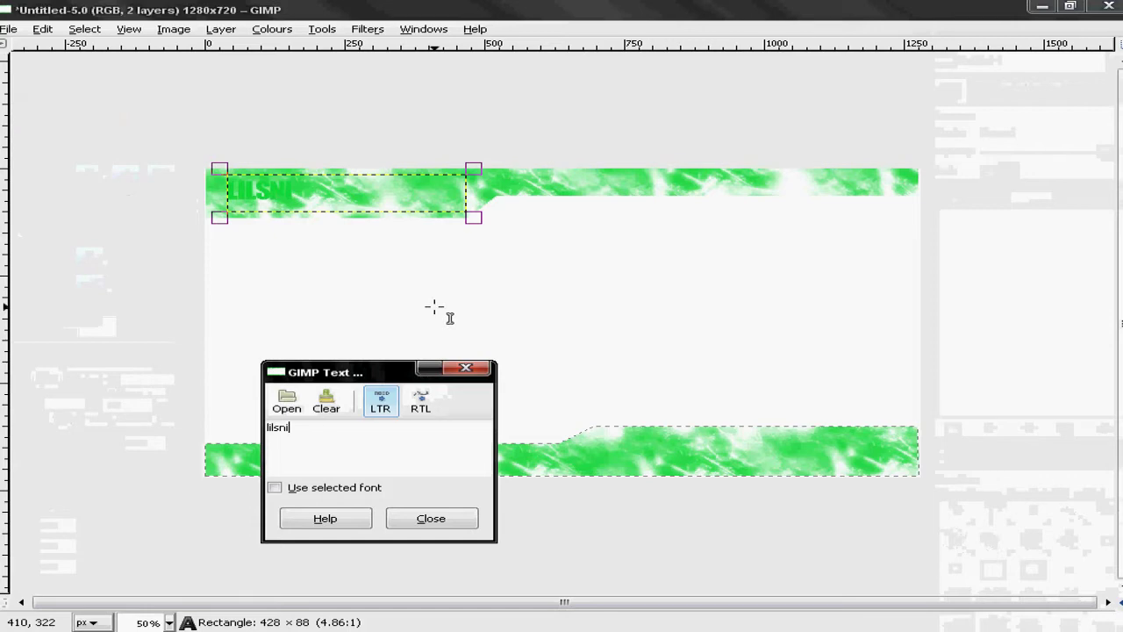
key(BackSpace)
key(BackSpace)
key(BackSpace)
text(LILSNIP3)
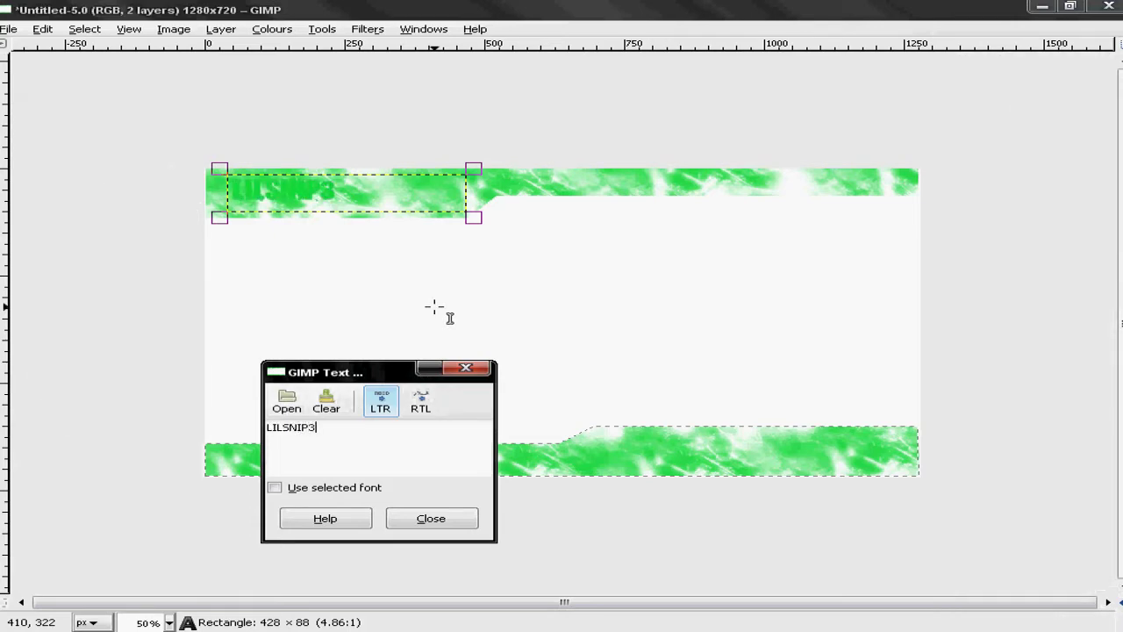
click(430, 518)
key(Tab)
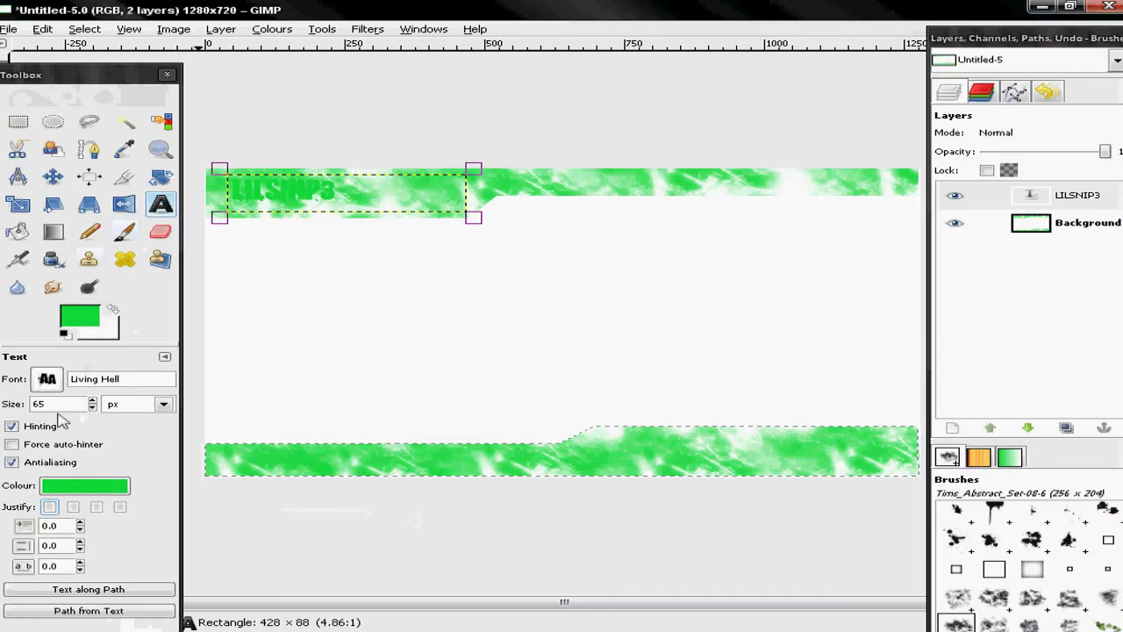
- Make LILSNIP3 black and larger, then draw a text box on the bottom-right strip
click(85, 485)
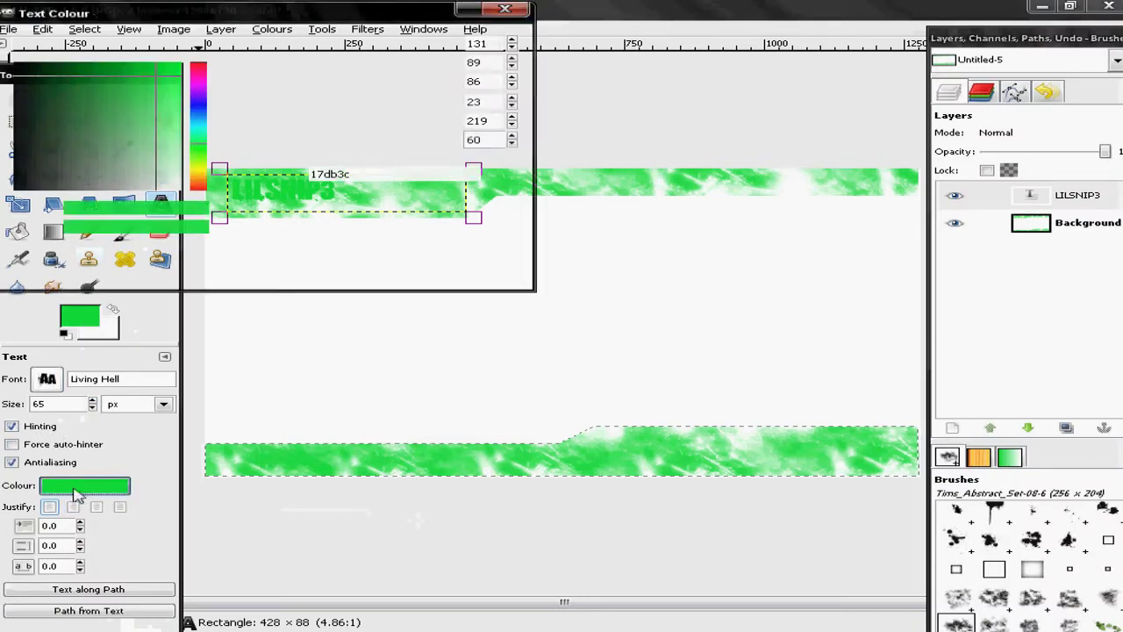
click(24, 188)
click(368, 268)
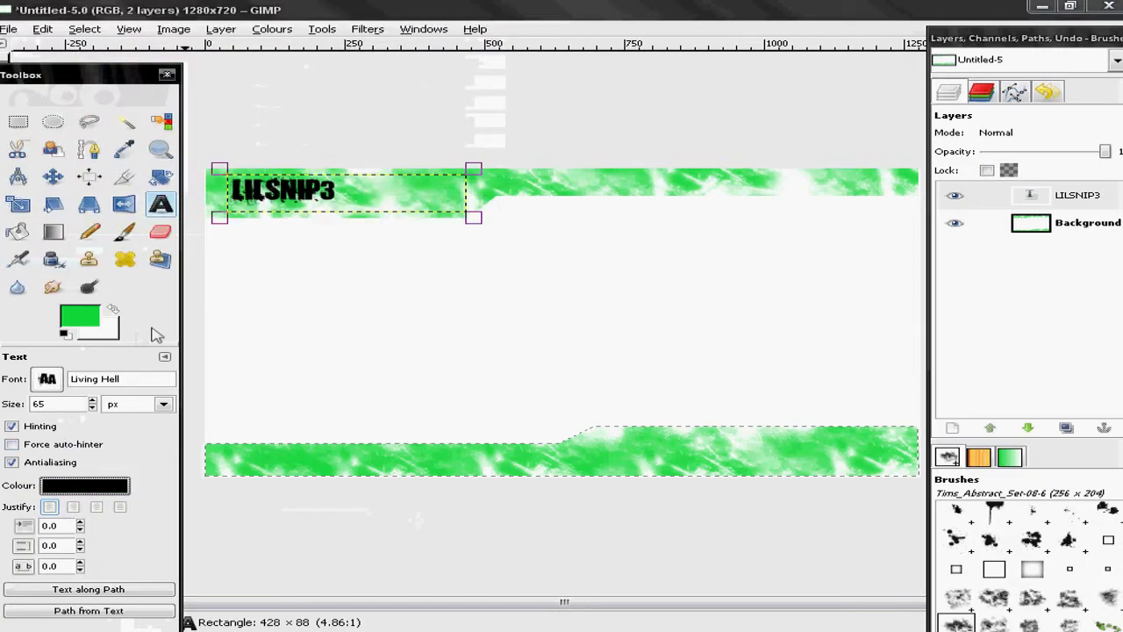
click(92, 401)
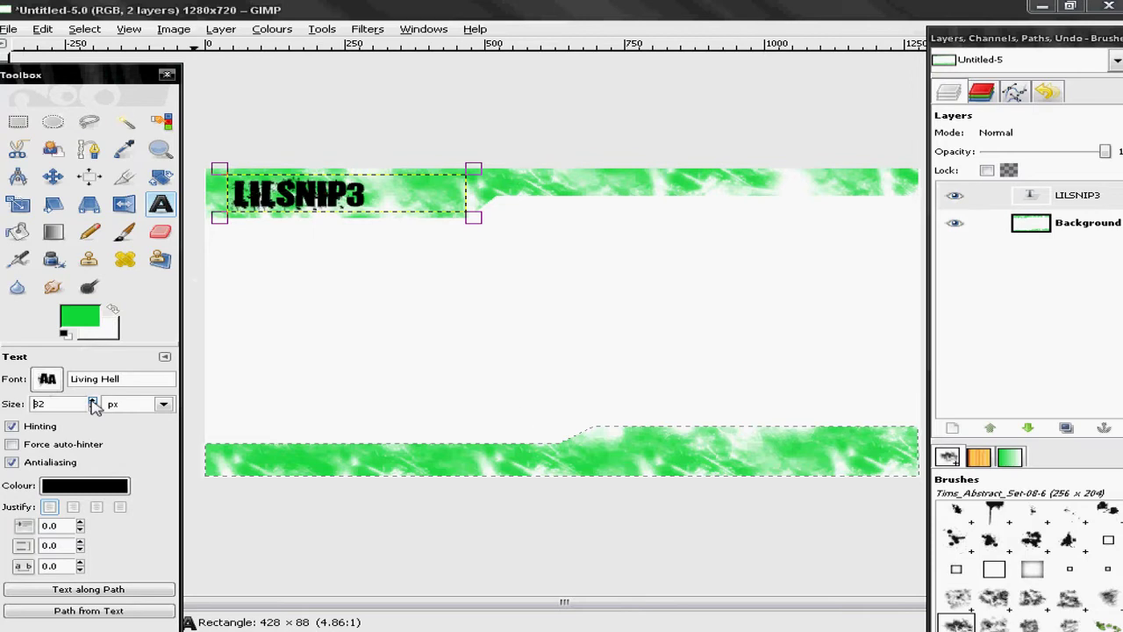
key(Tab)
drag(589, 470, 900, 428)
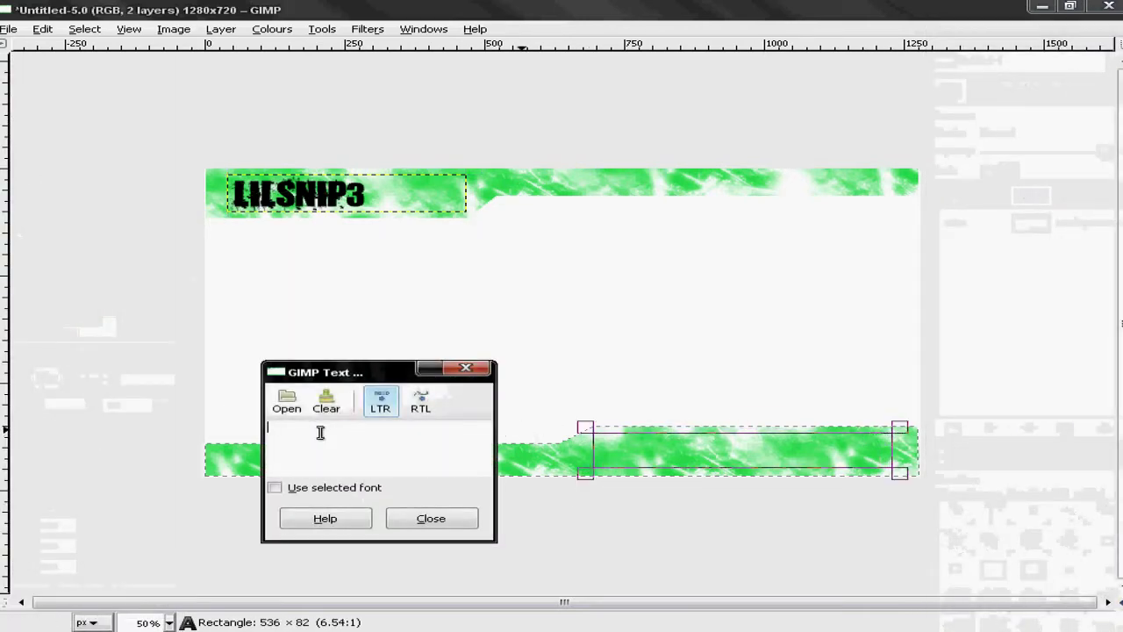
- Add black 'A WARROCK MONTAGE' text sized to fit the strip, then select the Background layer
text(A W)
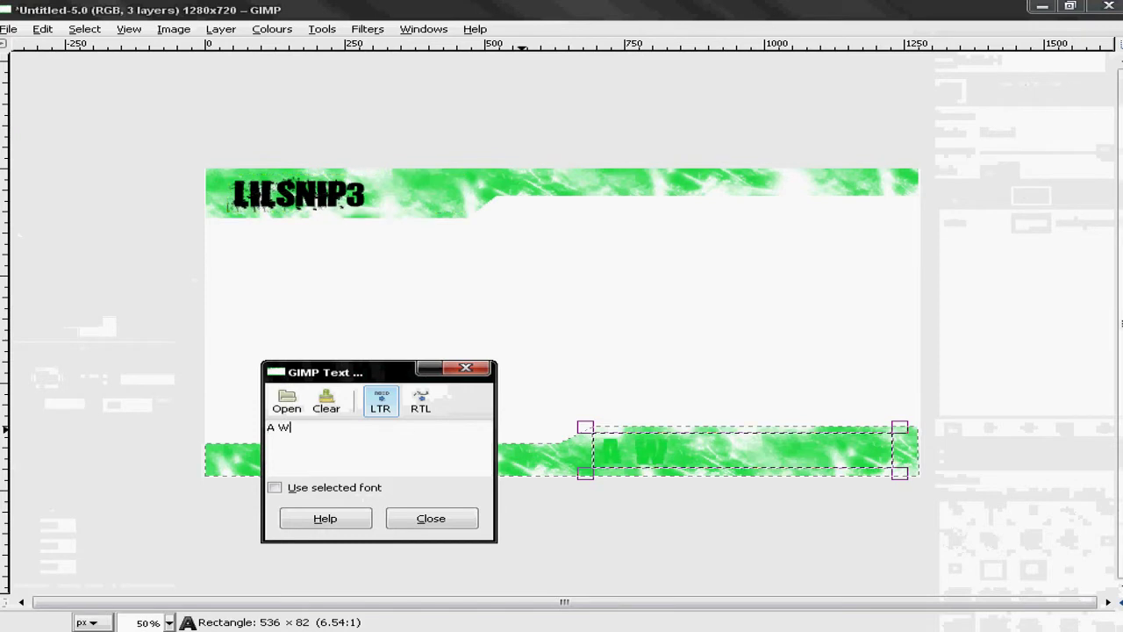
text(ARROCK MONTAGE)
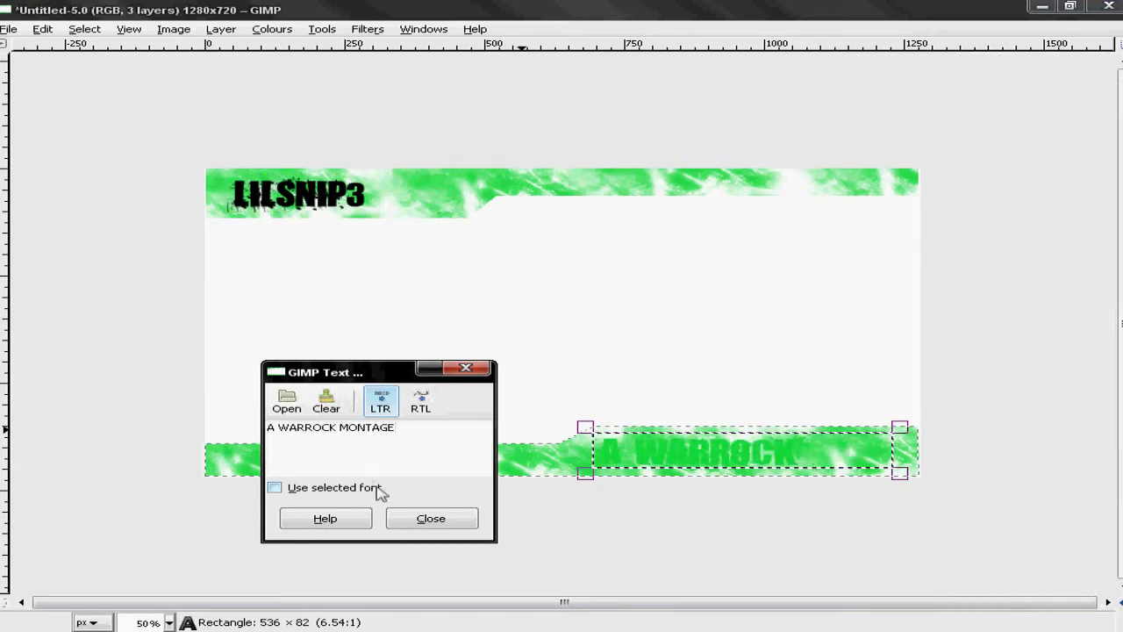
click(434, 522)
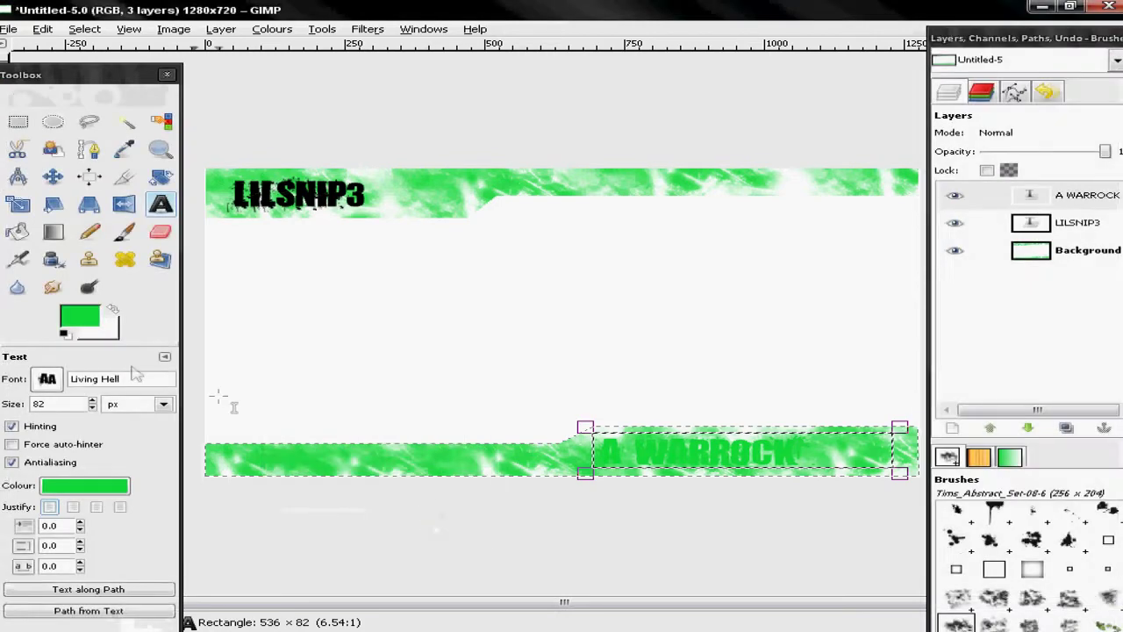
click(119, 489)
drag(126, 67, 10, 96)
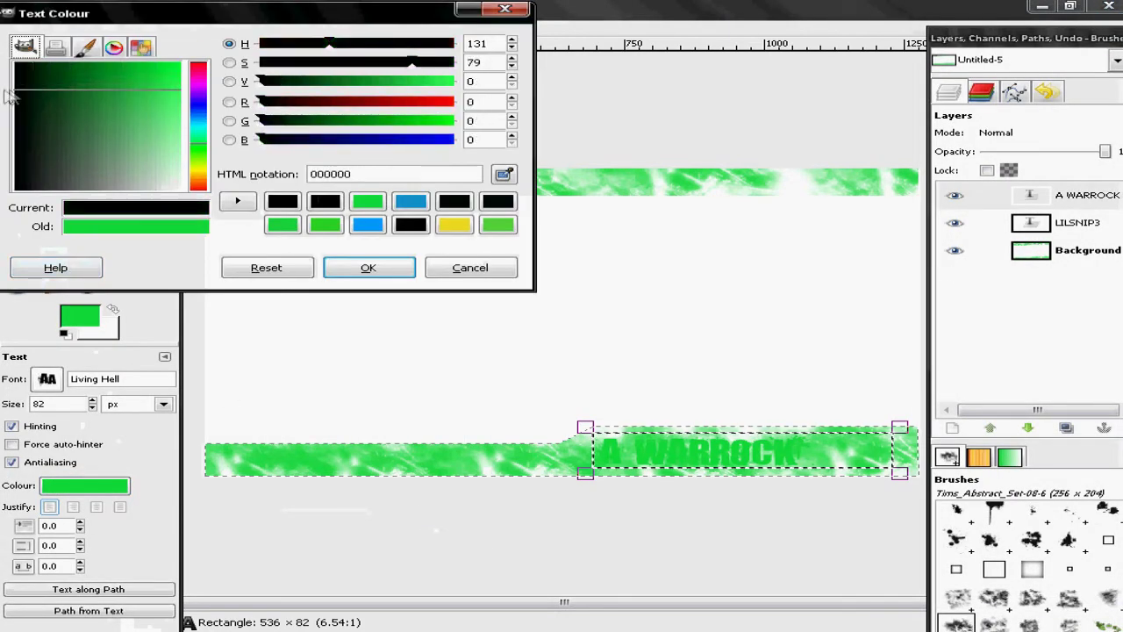
click(370, 268)
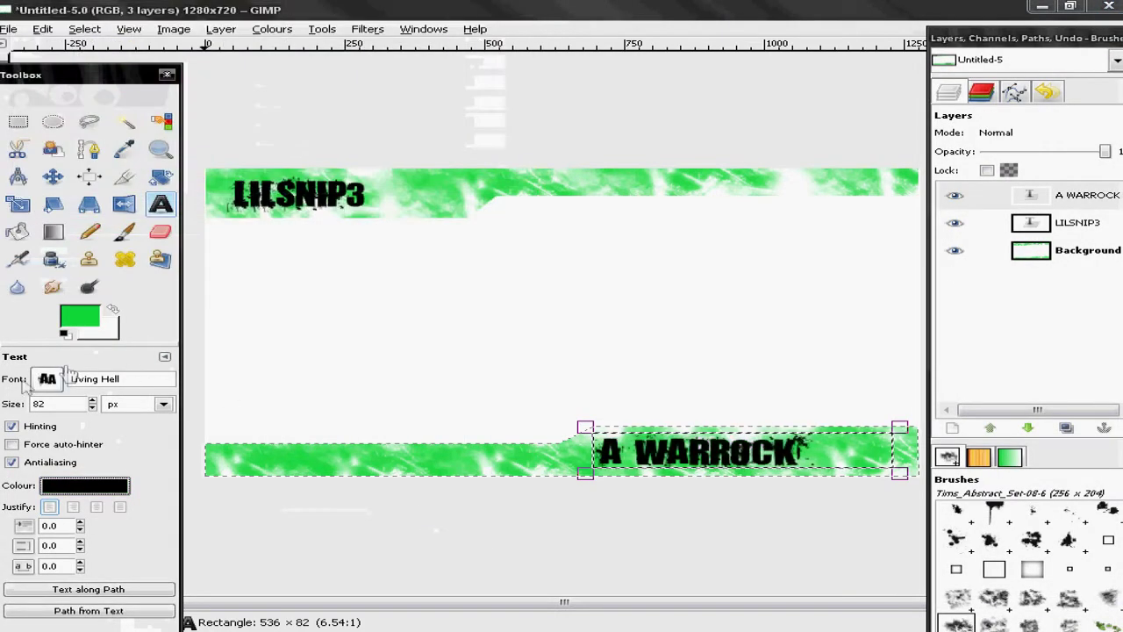
click(92, 408)
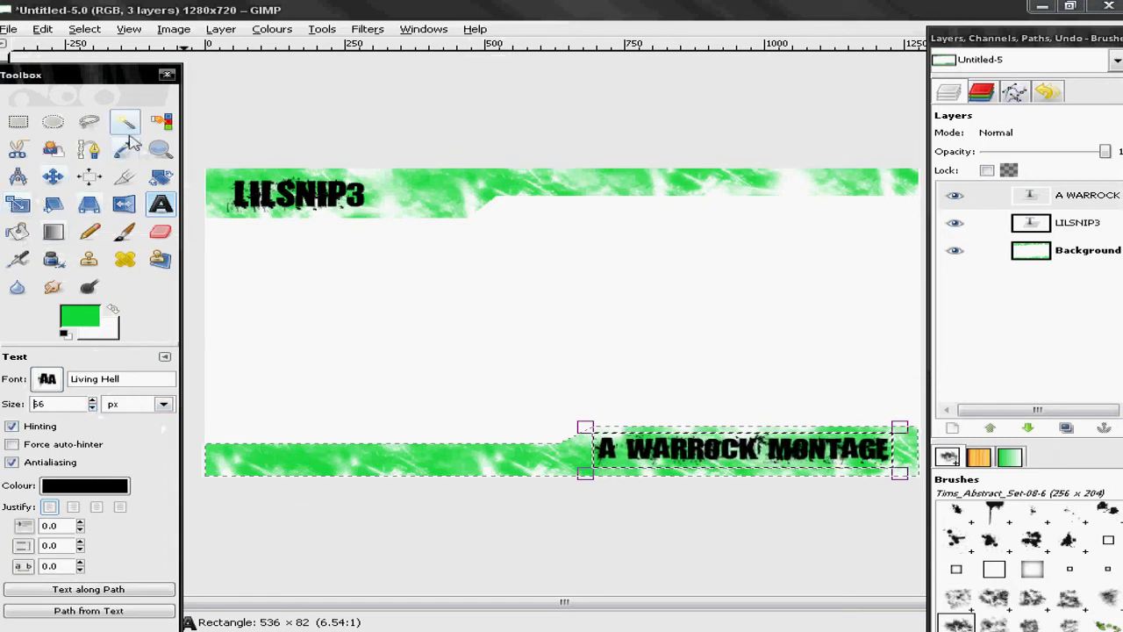
click(91, 123)
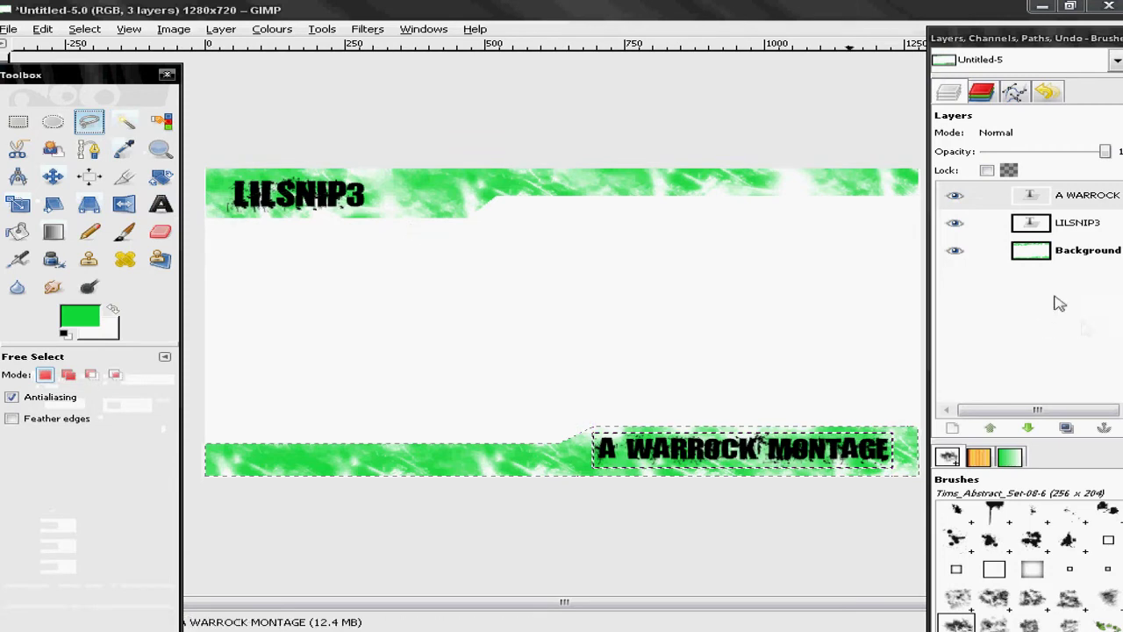
click(1069, 255)
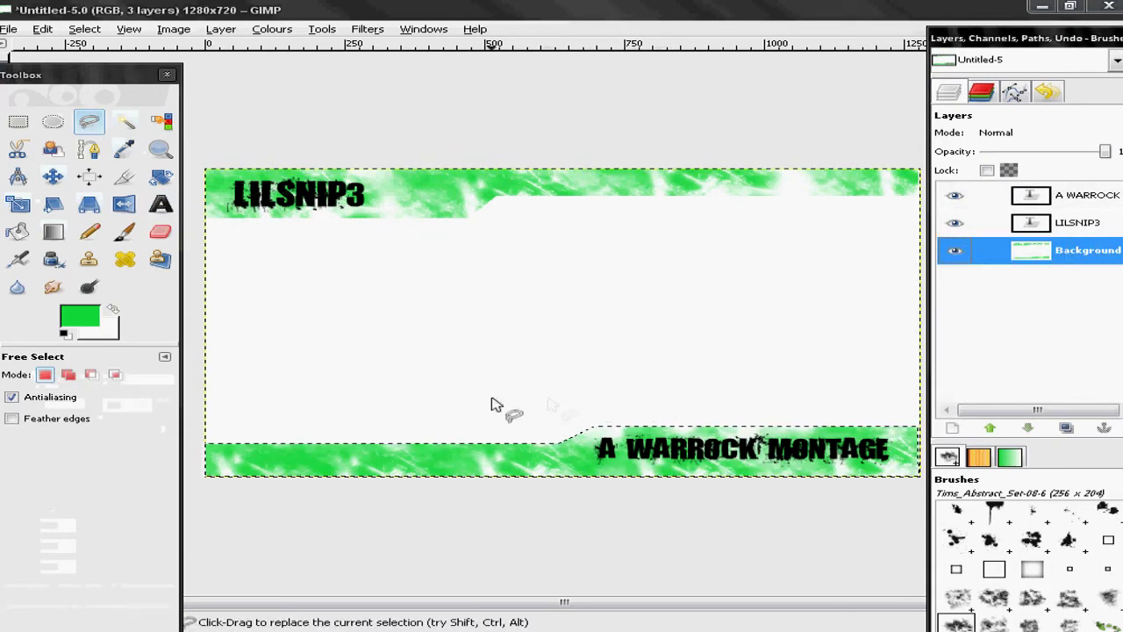
- Free-select the white centre between the strips, following both stepped edges point by point
click(17, 231)
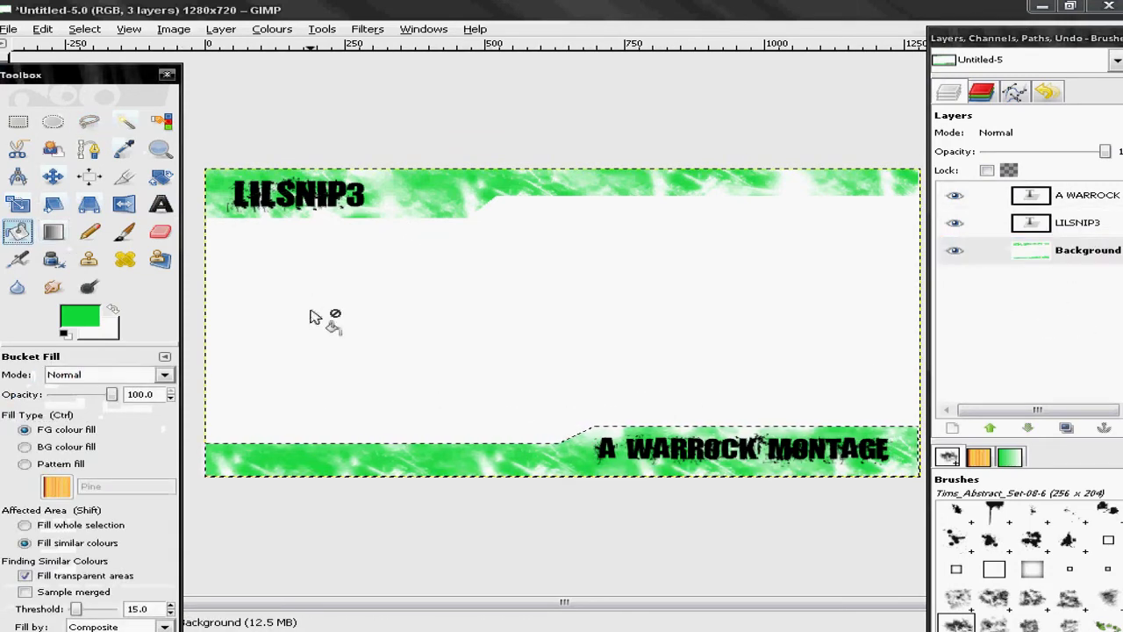
click(88, 123)
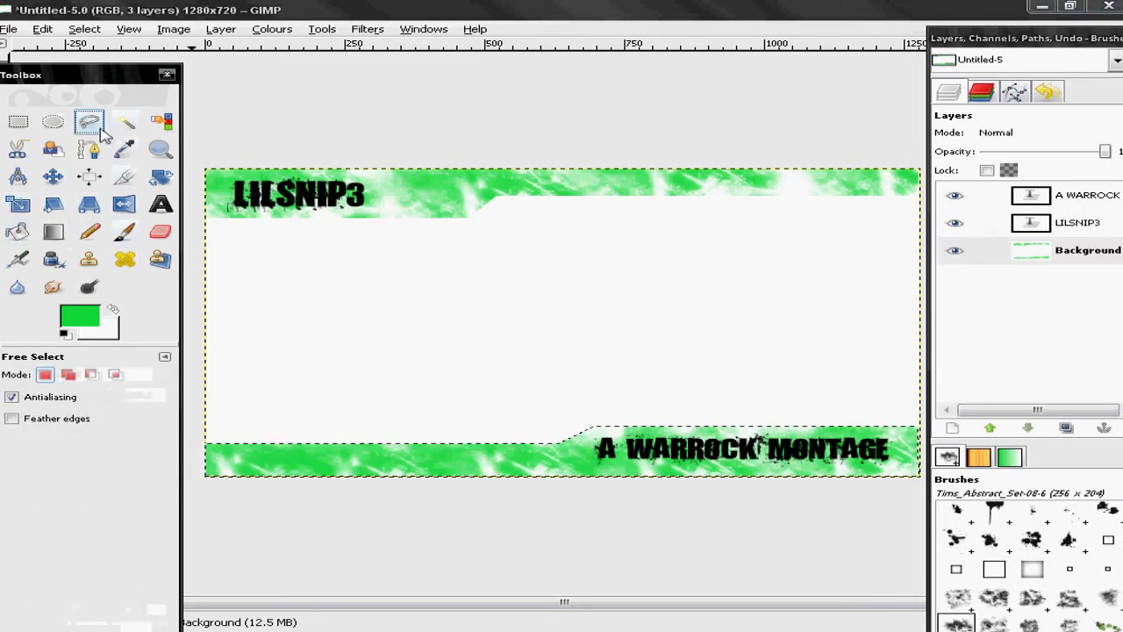
click(209, 448)
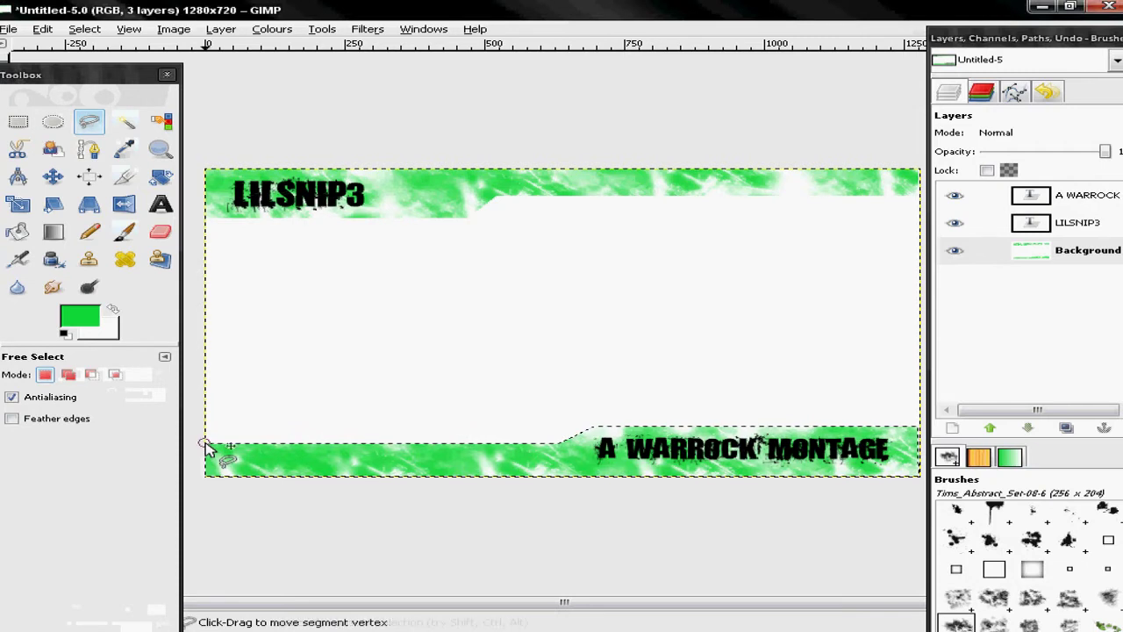
click(559, 447)
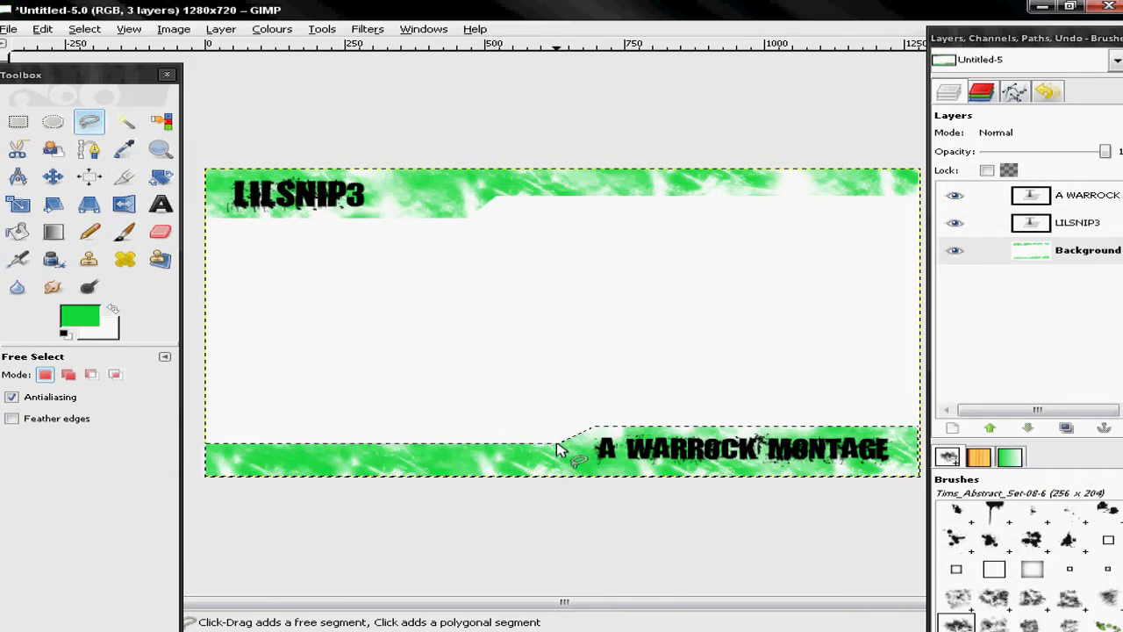
click(594, 430)
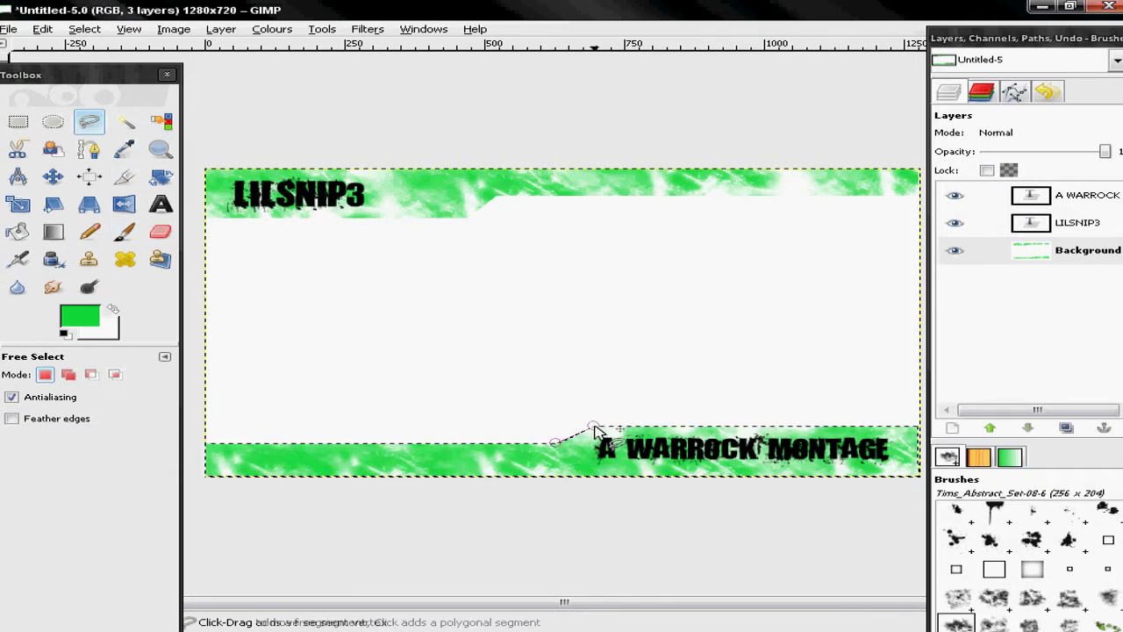
click(919, 430)
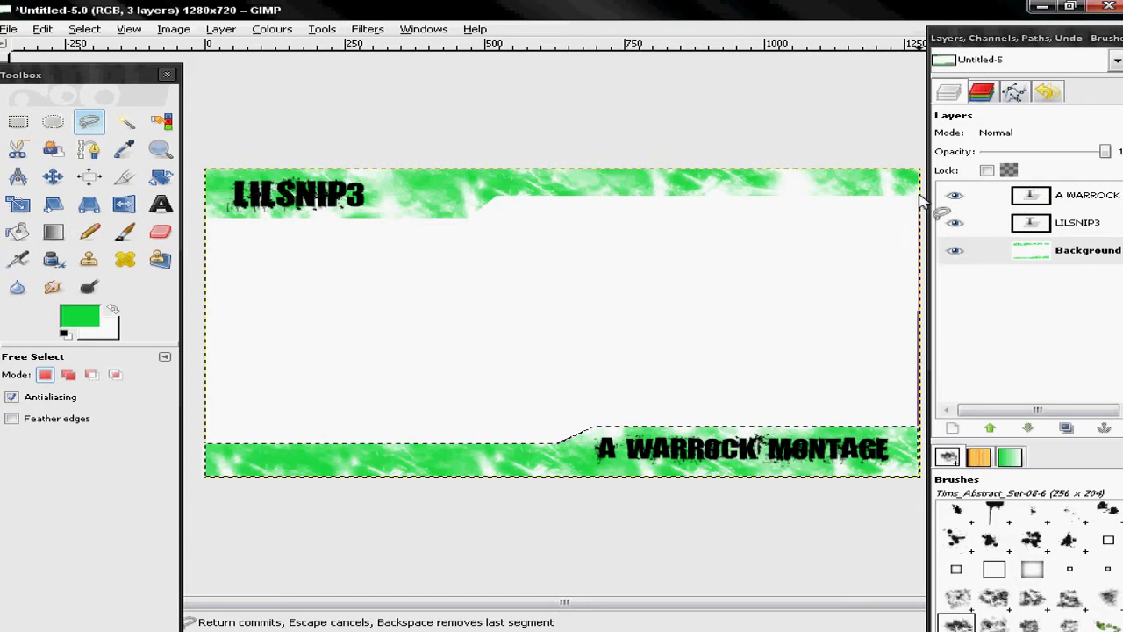
click(920, 196)
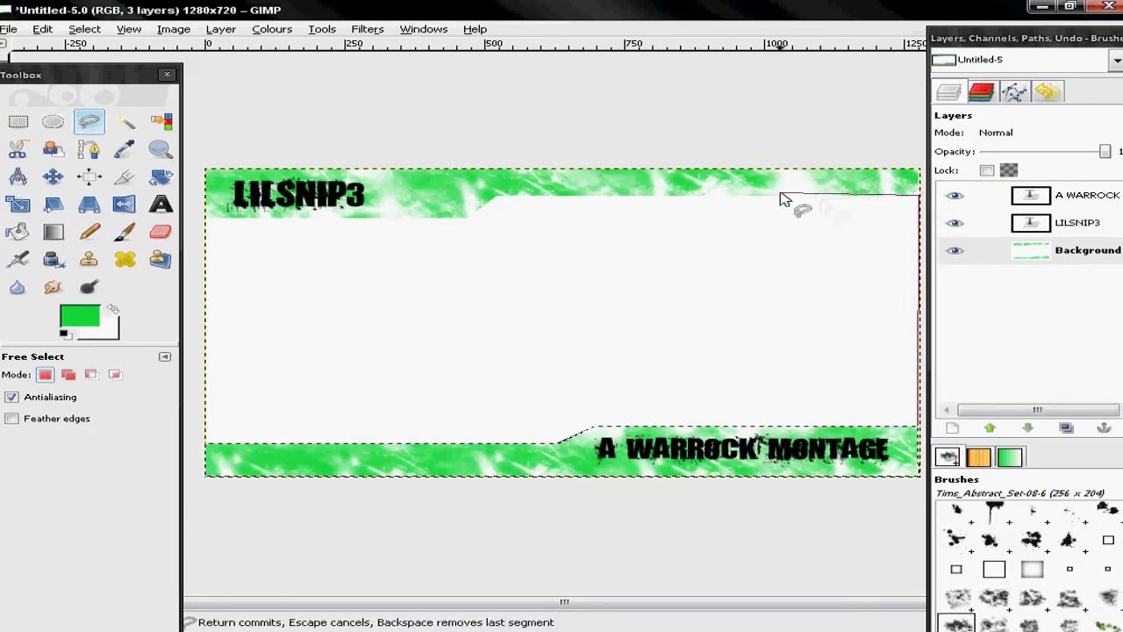
click(497, 194)
click(469, 218)
click(207, 218)
click(204, 446)
- Set the foreground colour to blue 176fdb and bucket-fill the selected centre area
click(18, 231)
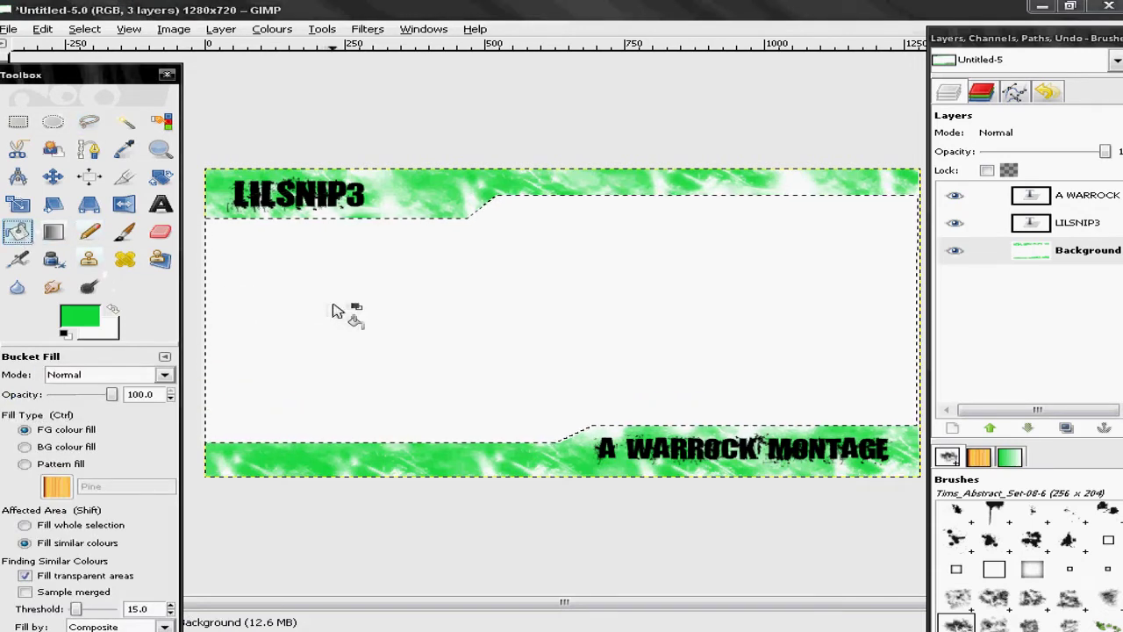
click(83, 317)
drag(227, 151, 227, 145)
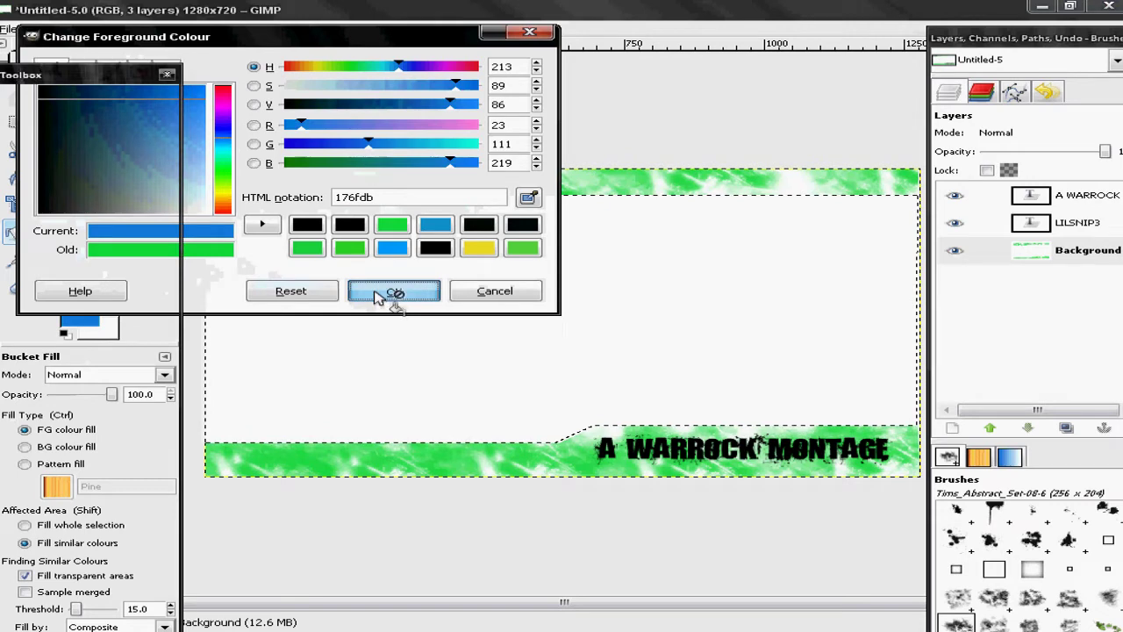
click(386, 292)
click(339, 309)
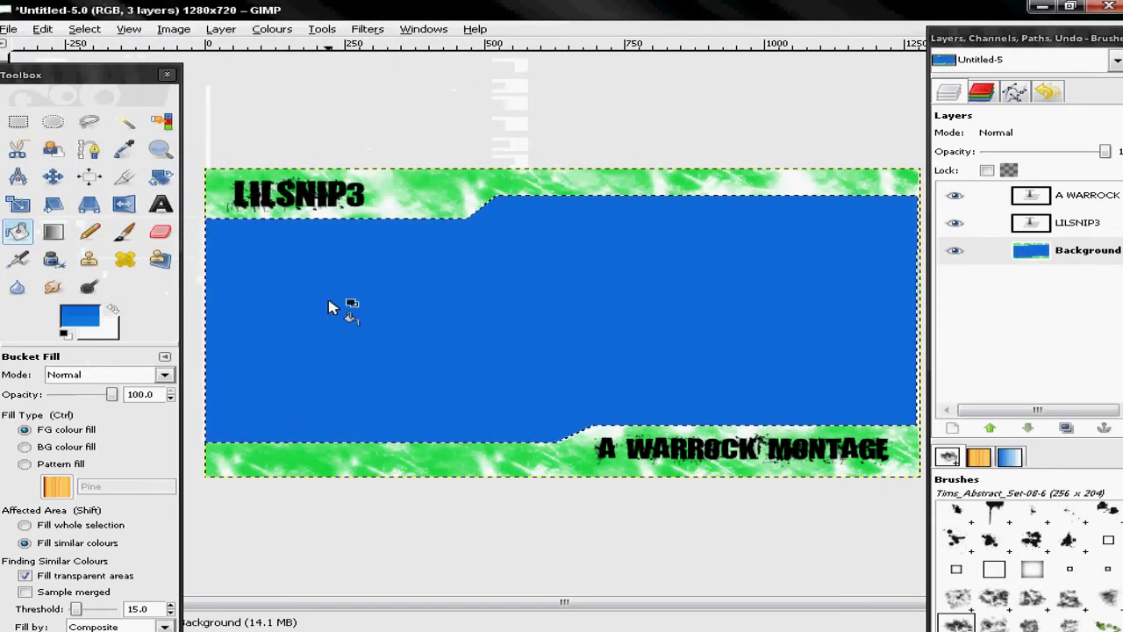
click(11, 30)
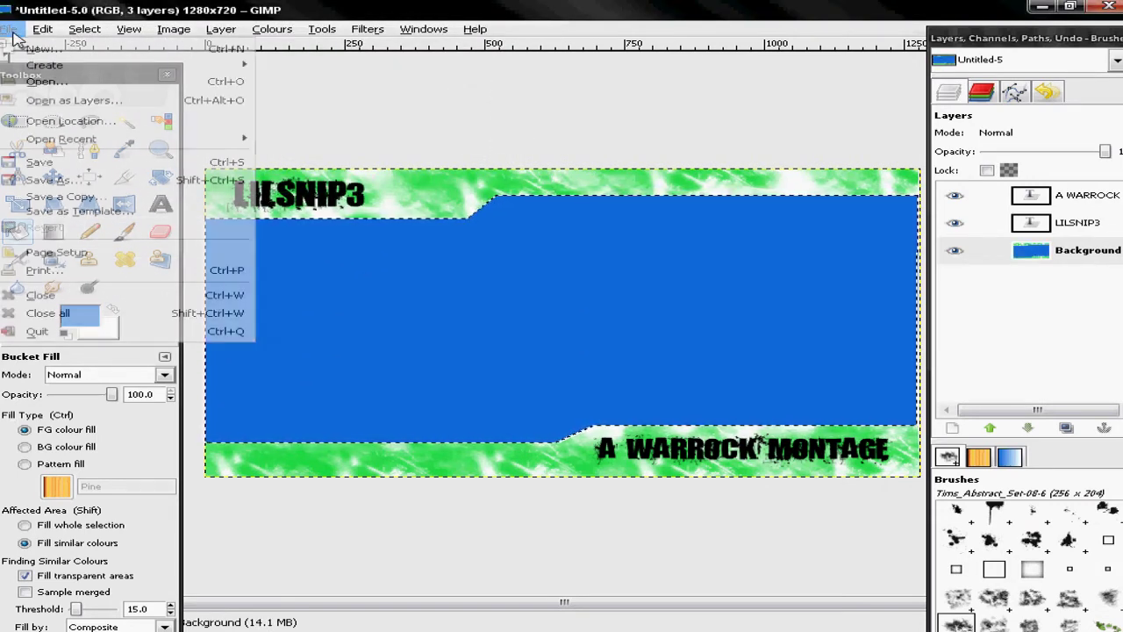
- Export the banner as BOARDER3.JPG with JPEG quality 100
click(79, 167)
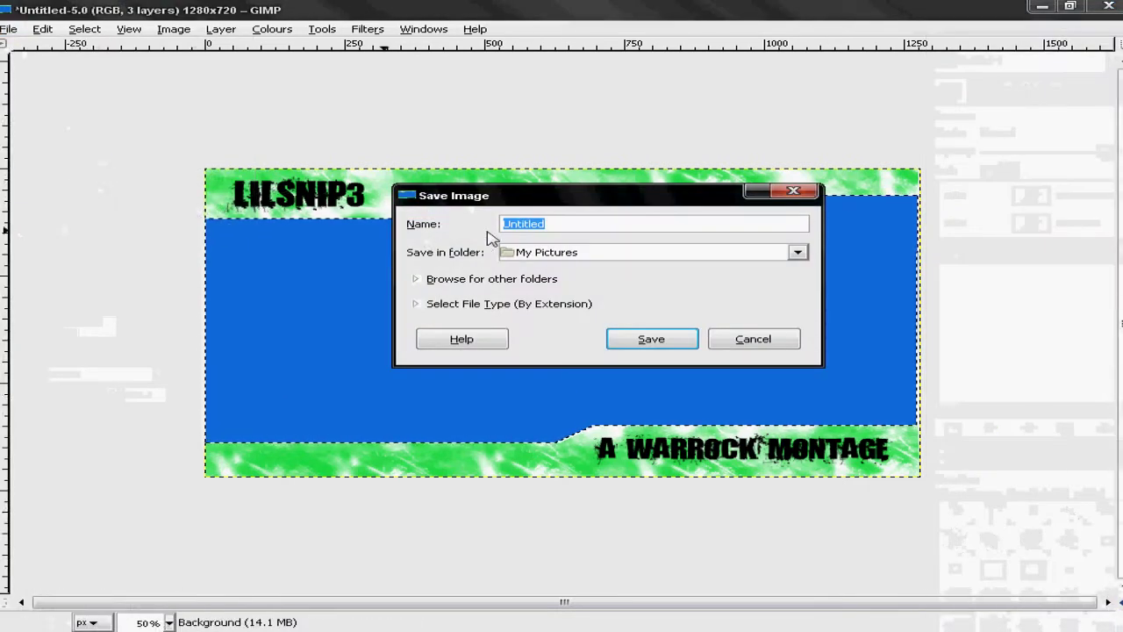
key(BackSpace)
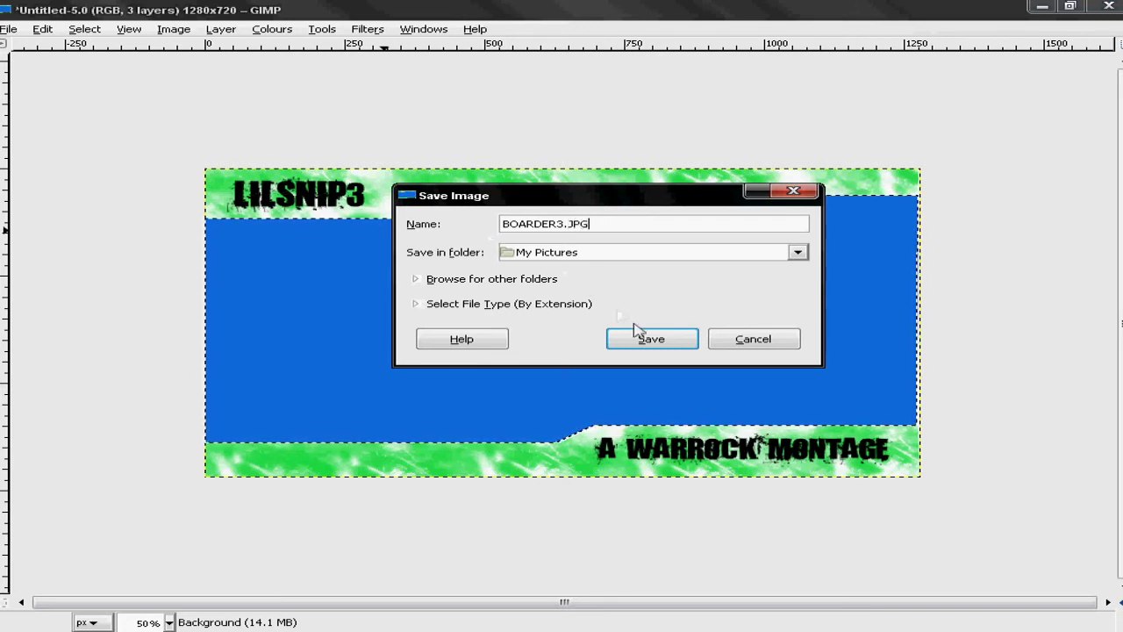
click(649, 344)
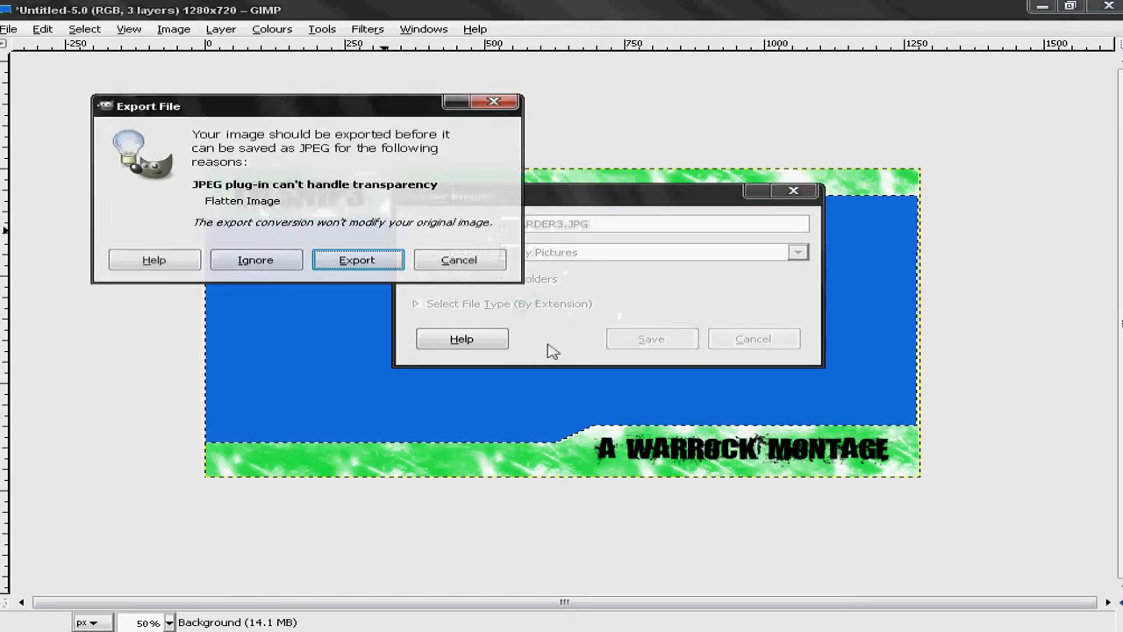
click(349, 262)
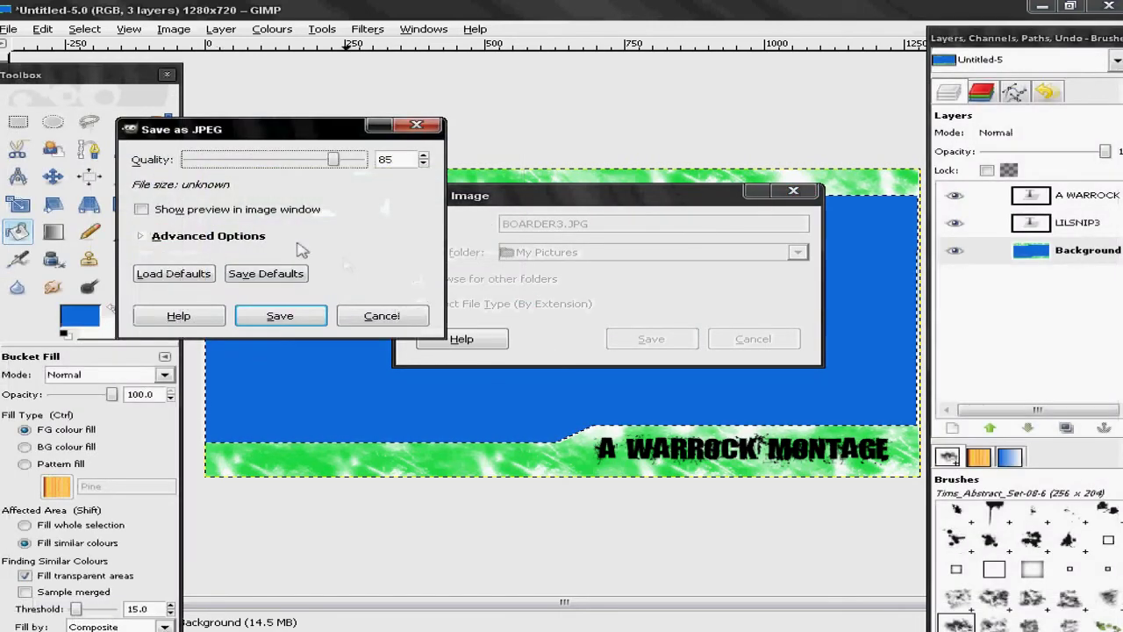
drag(333, 162, 389, 163)
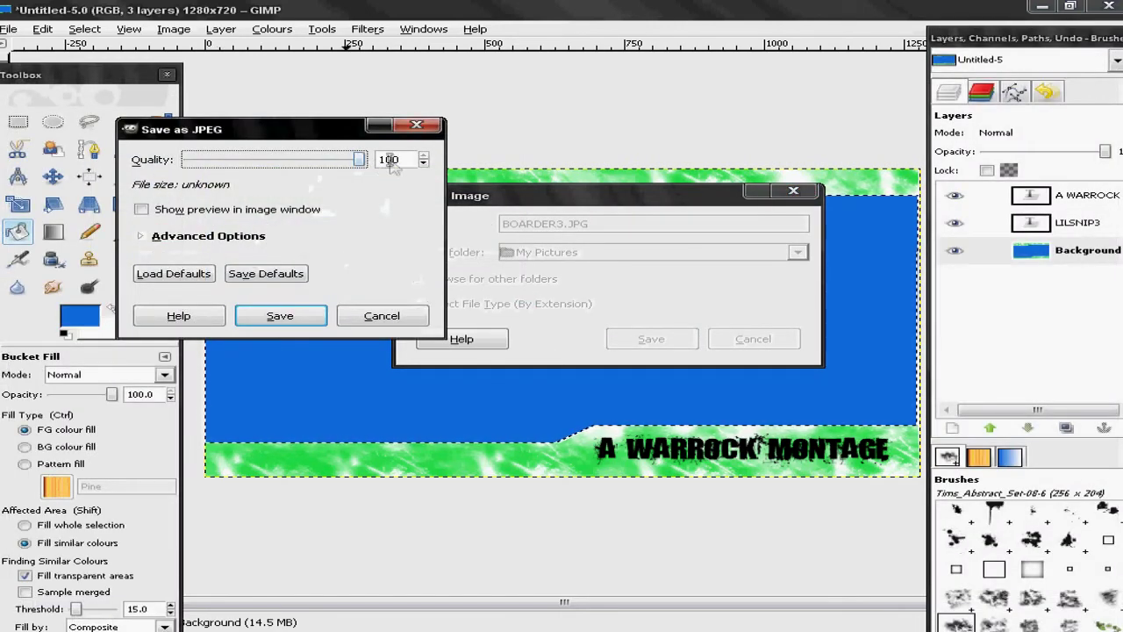
click(293, 321)
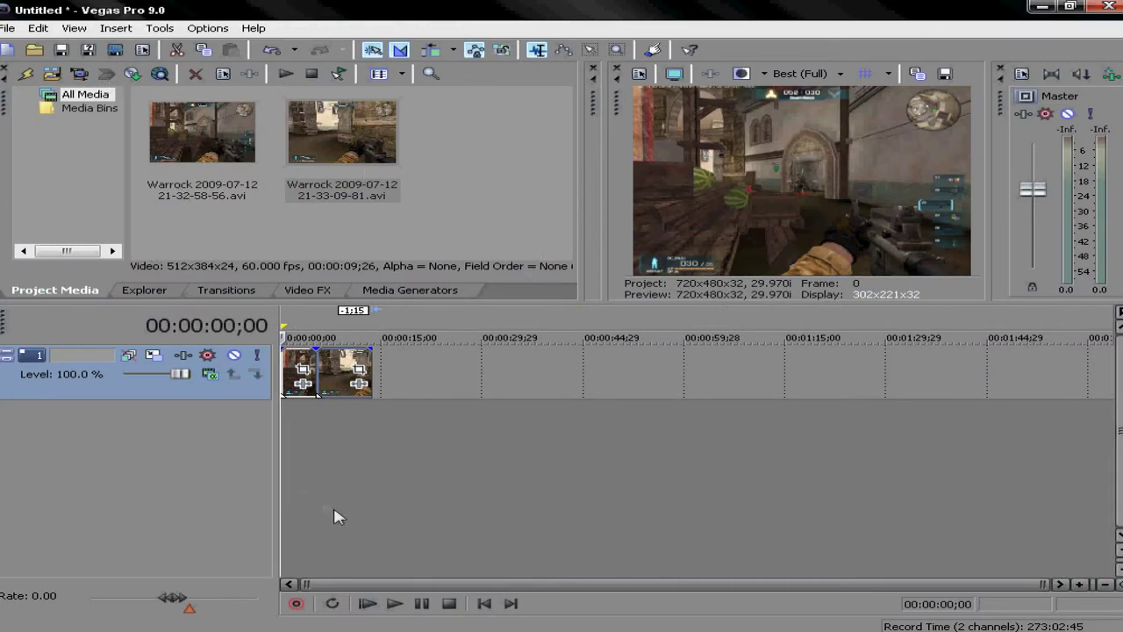
- Import Boarder.PNG from My Pictures and place it at the timeline start above the gameplay clips
click(7, 28)
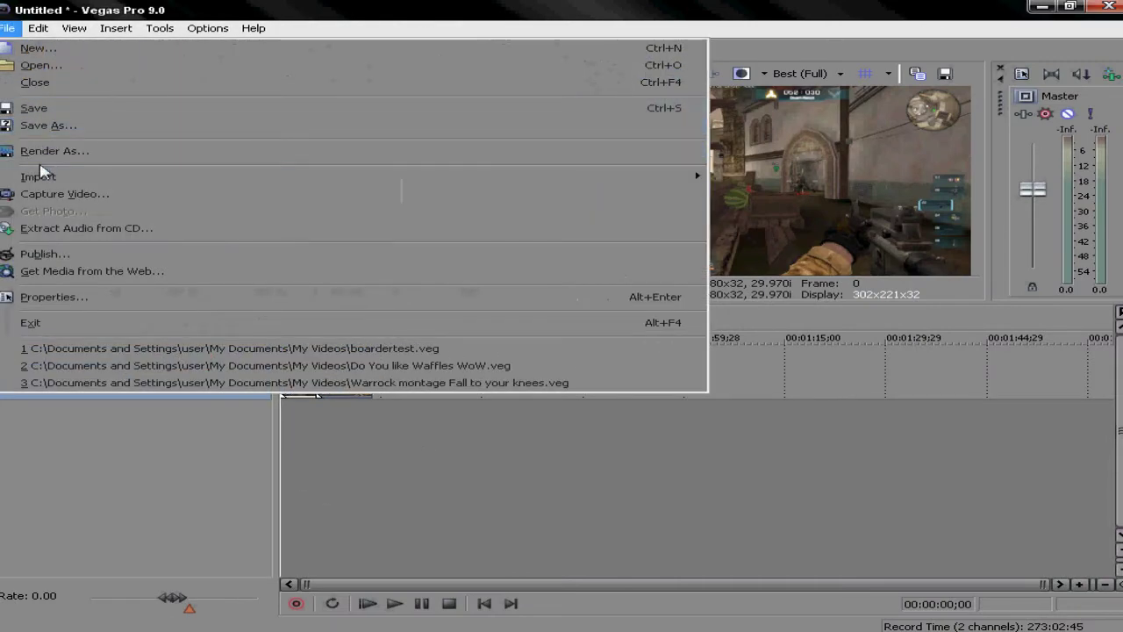
mouse_move(702, 175)
click(750, 181)
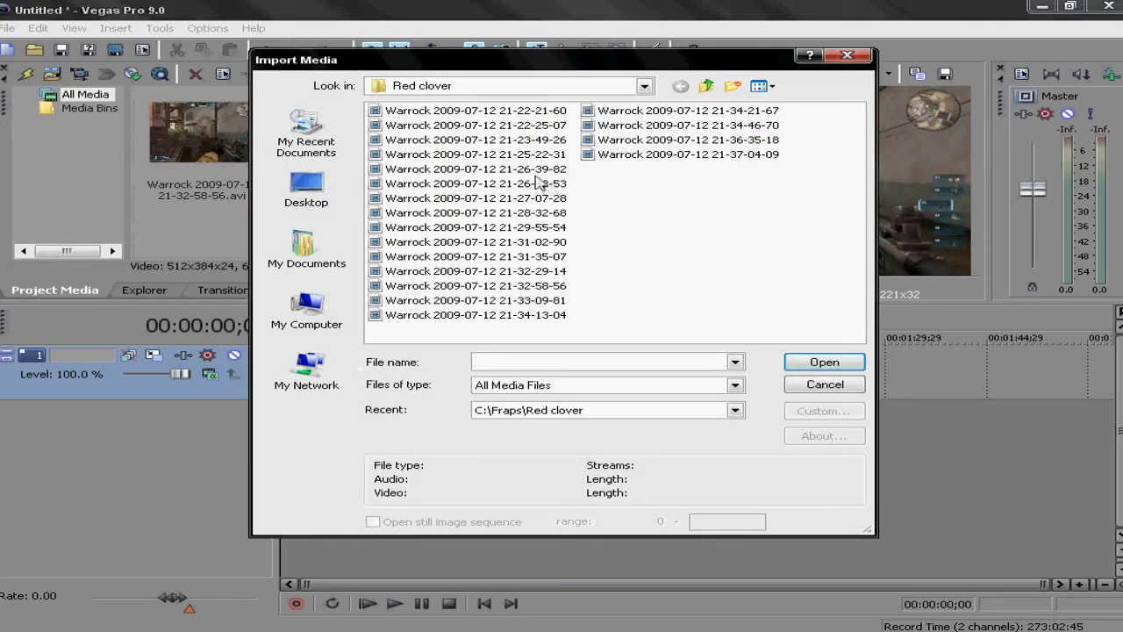
click(307, 251)
double_click(581, 125)
click(597, 290)
click(825, 362)
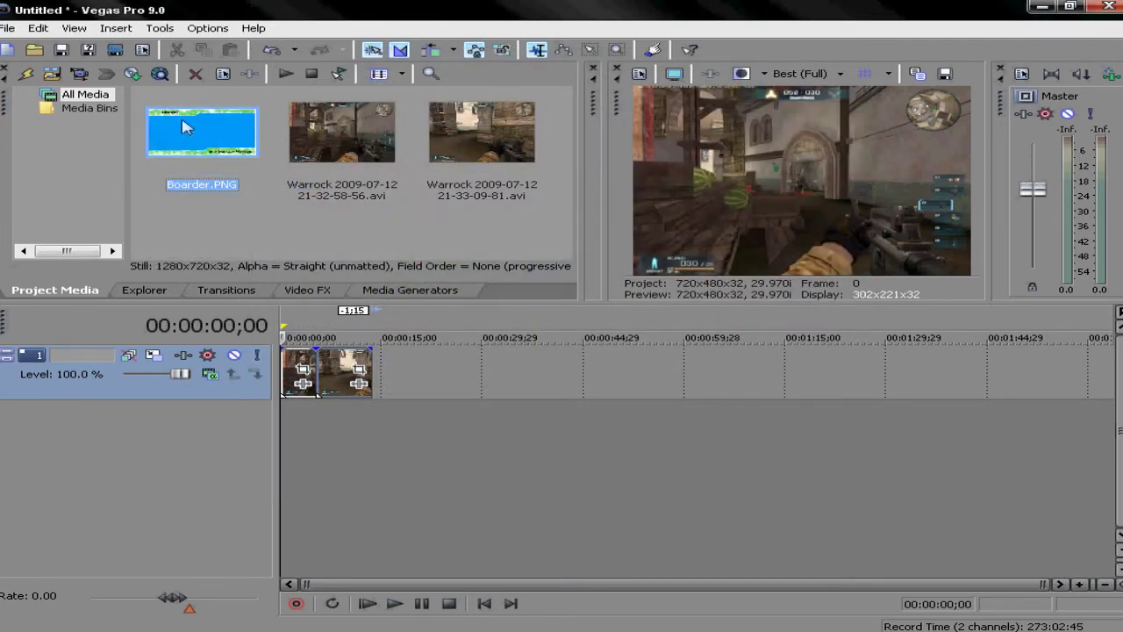
drag(255, 215, 372, 362)
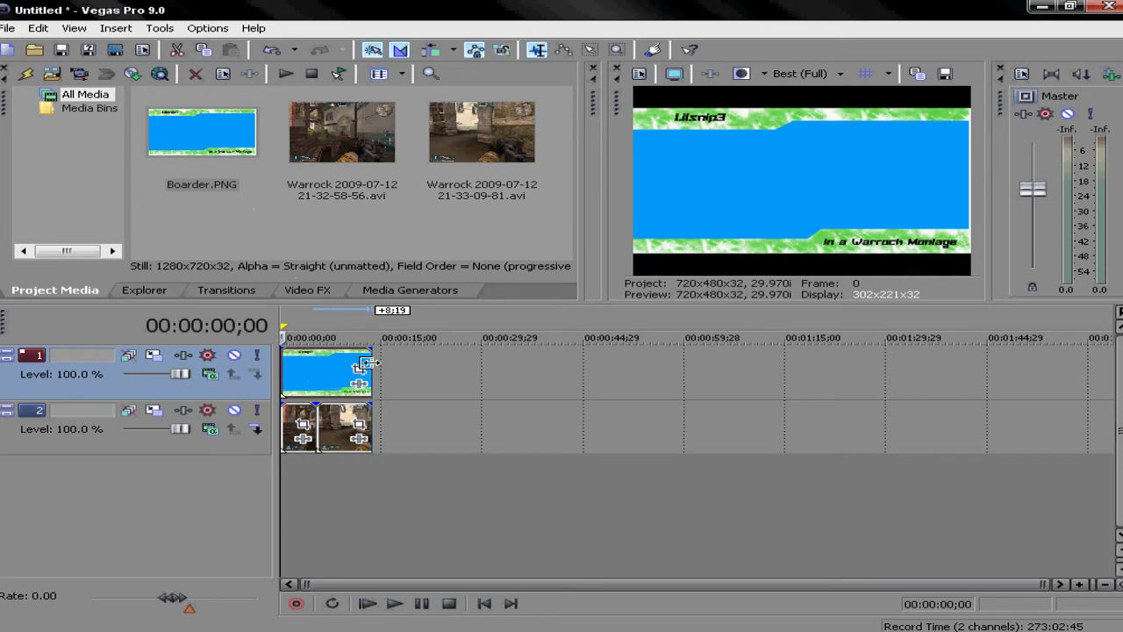
- Apply the Chroma Keyer's Blue Screen preset to the banner event and sample its blue centre as the key colour
click(309, 290)
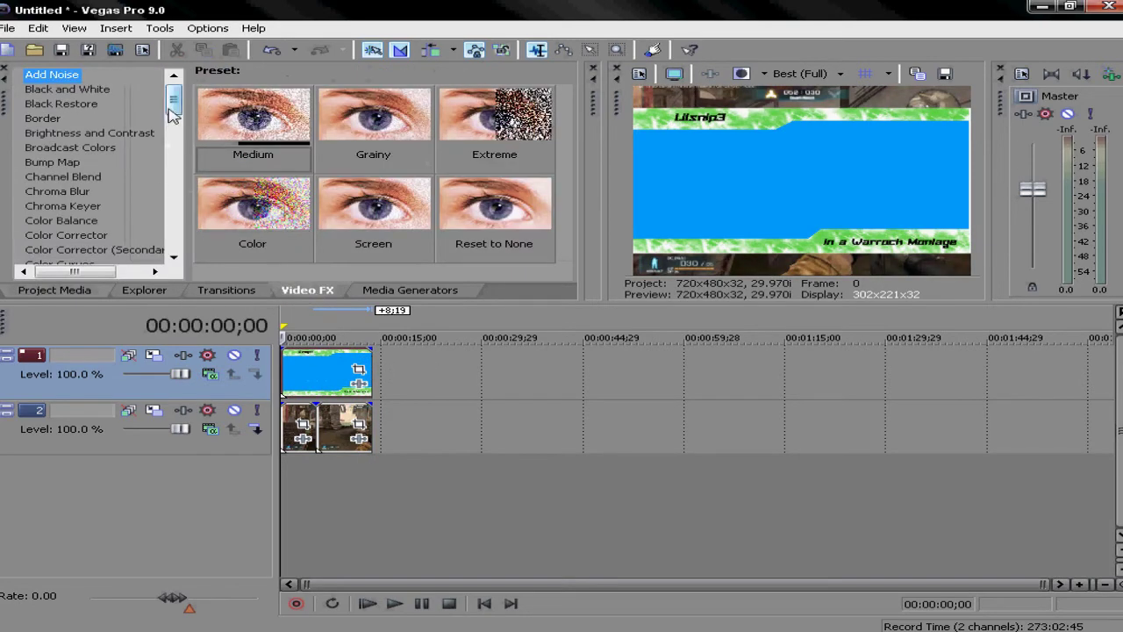
click(83, 210)
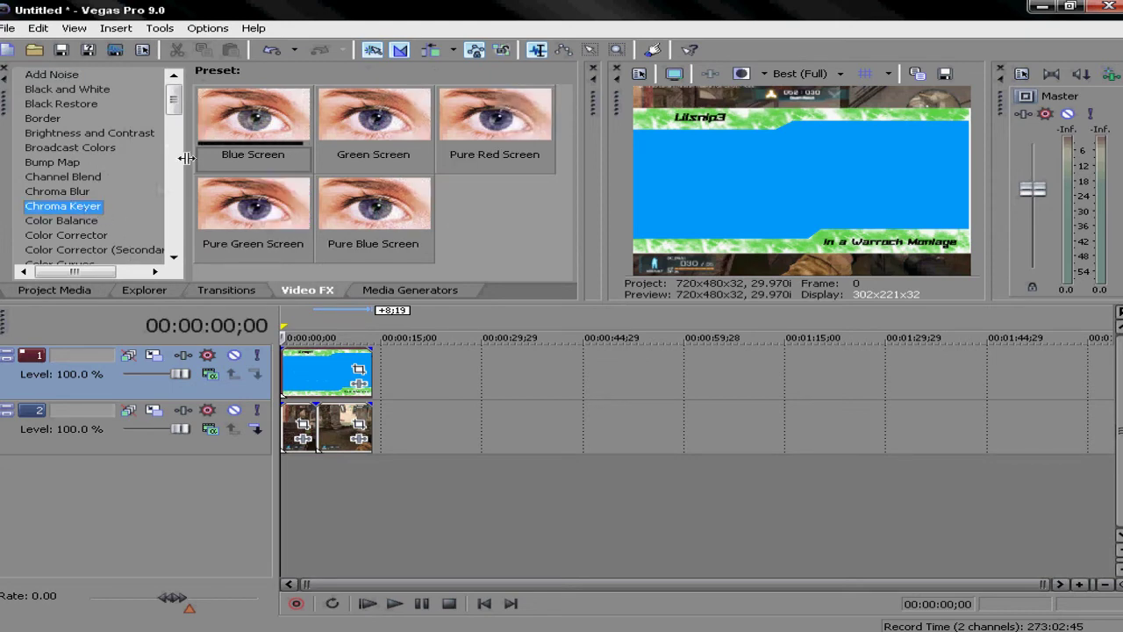
drag(272, 117, 340, 375)
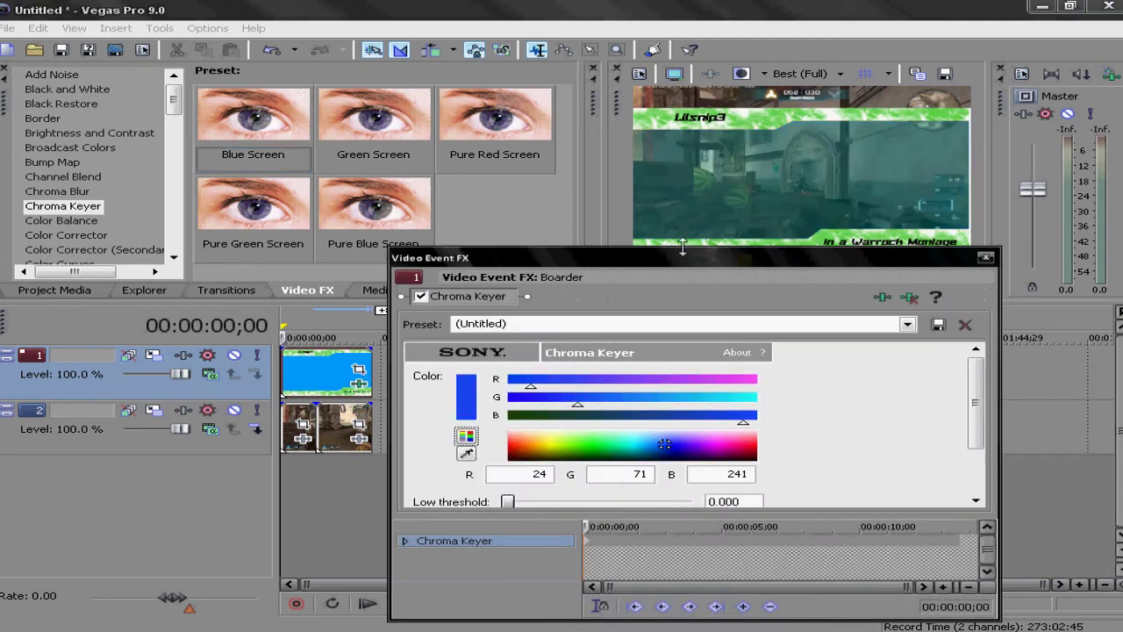
drag(645, 265, 764, 200)
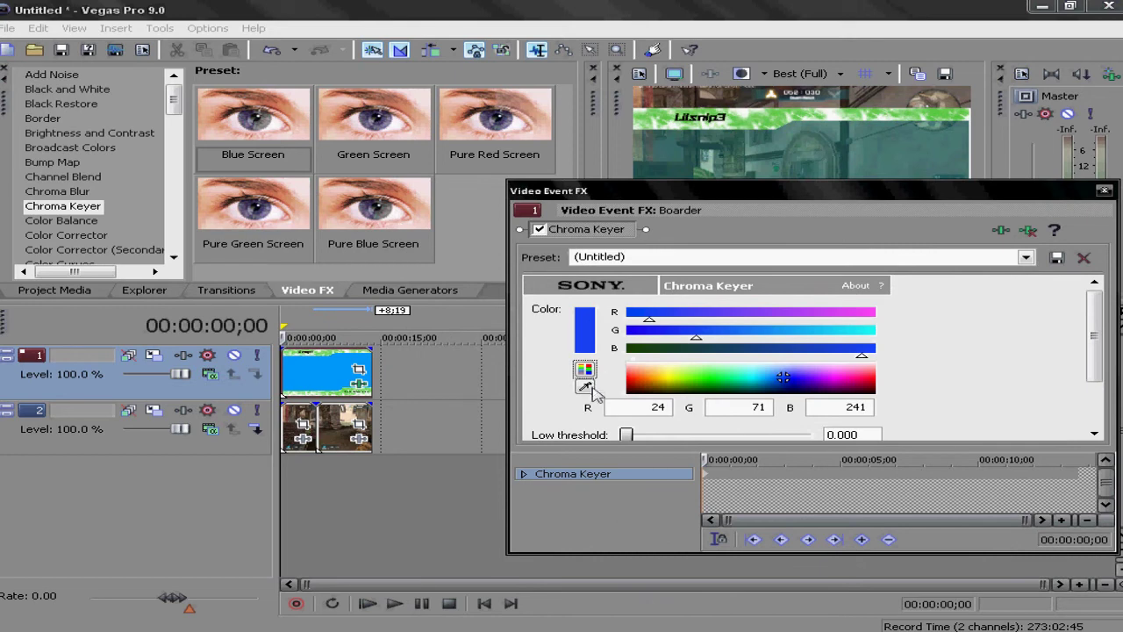
click(319, 377)
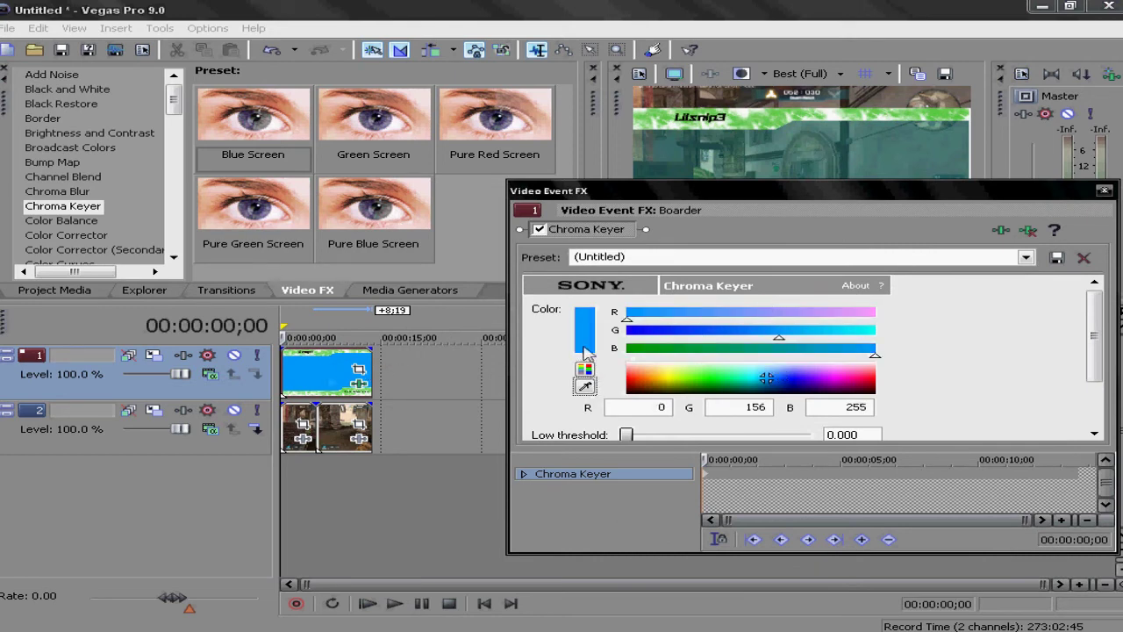
click(1105, 191)
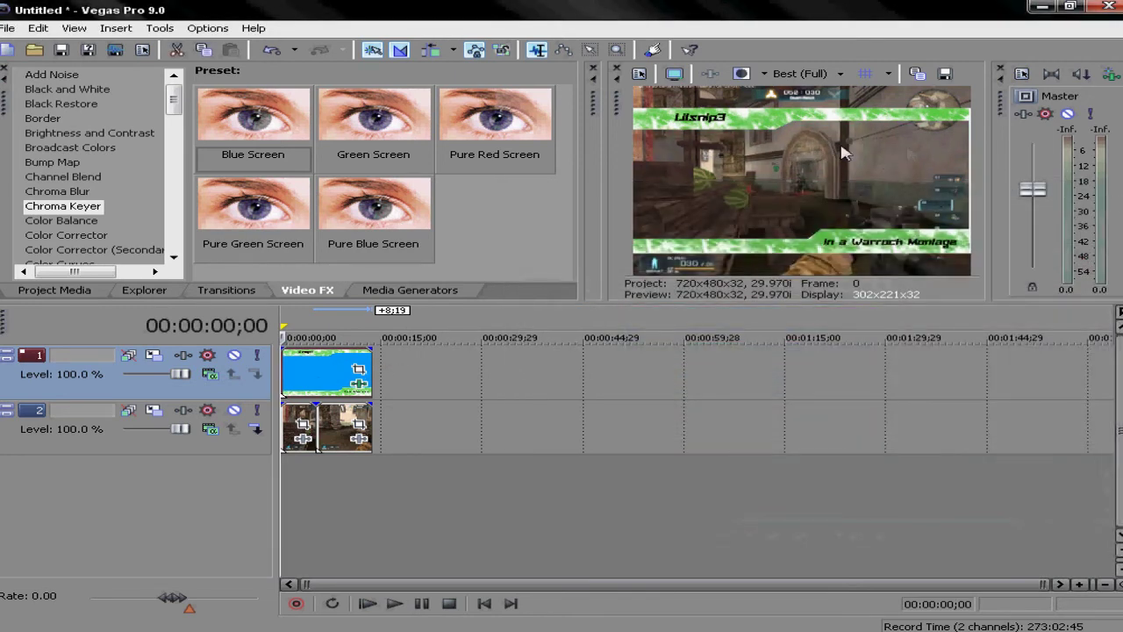
- Turn off Maintain aspect ratio in the Boarder event's Properties
right_click(327, 377)
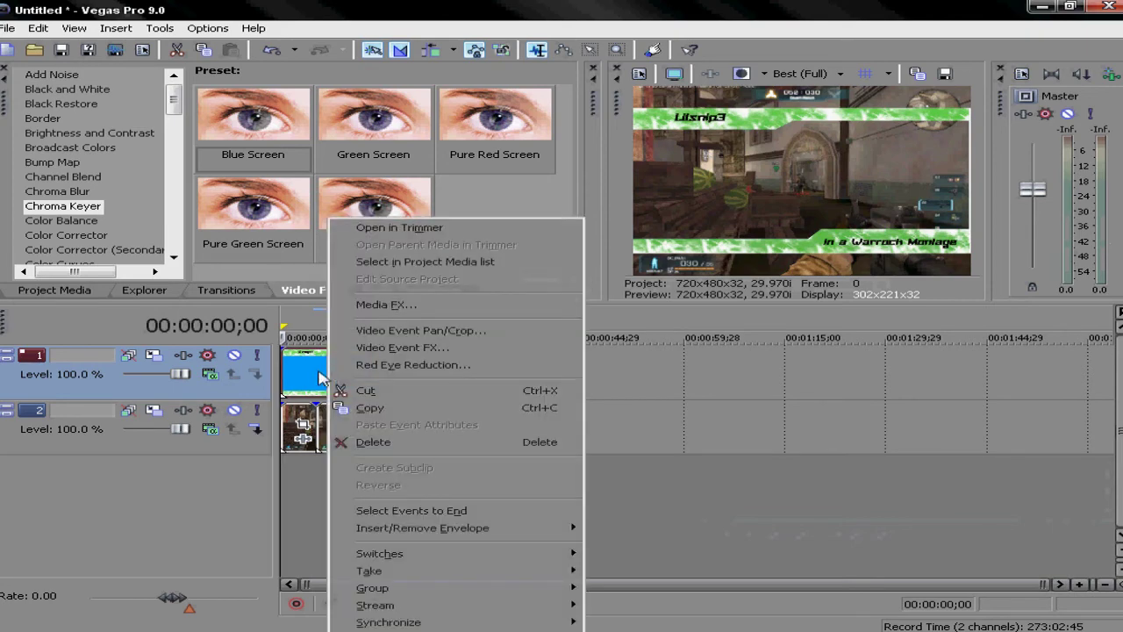
click(386, 630)
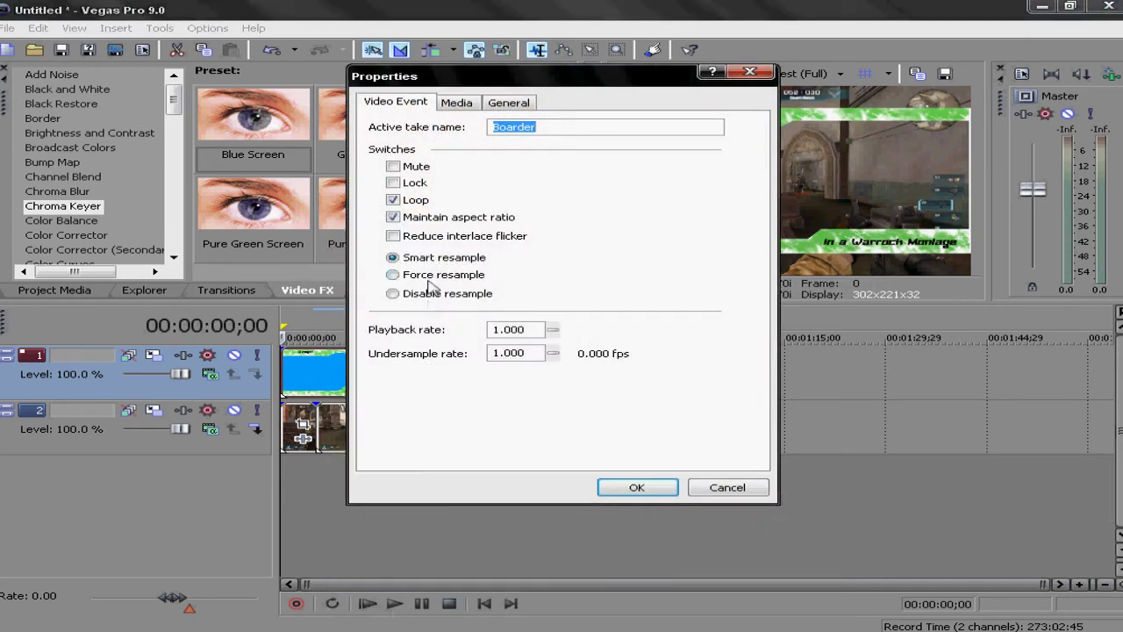
click(430, 220)
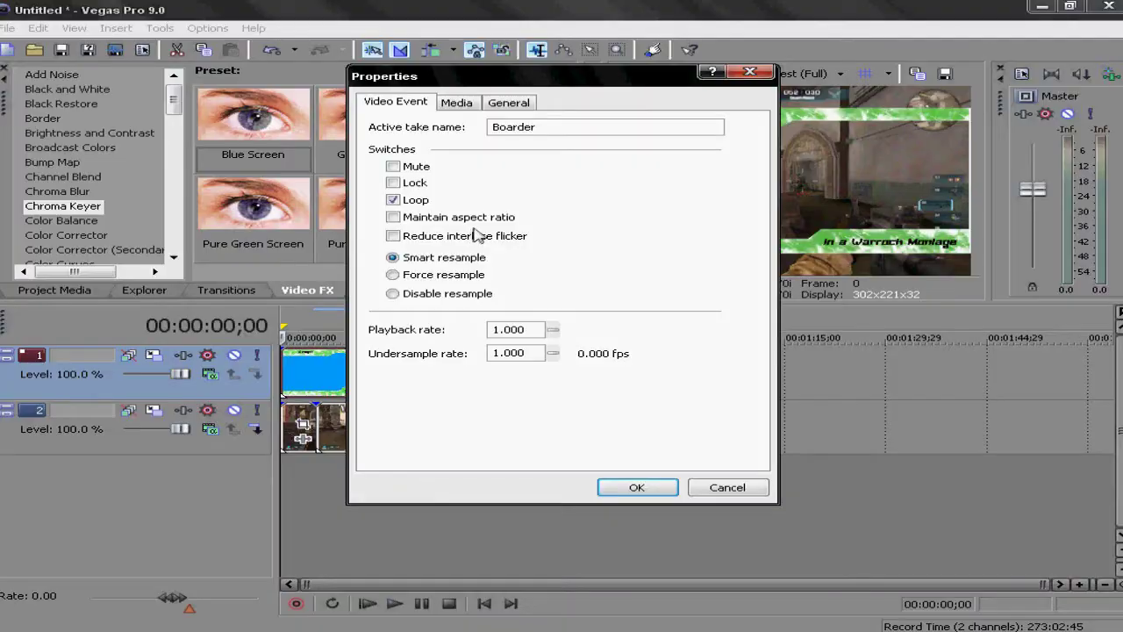